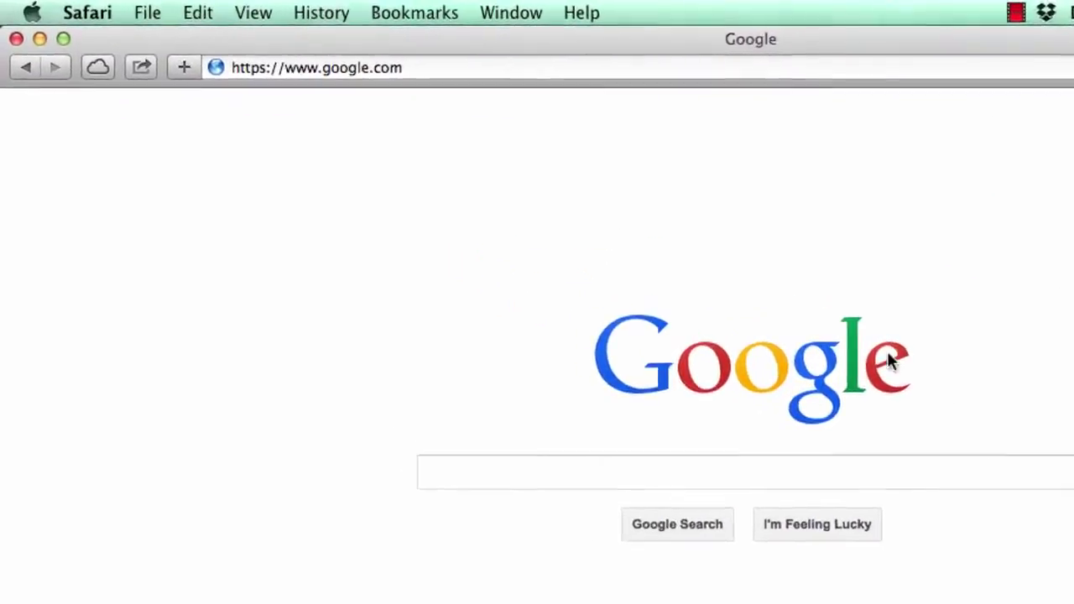
# Open slideshowcreator.net in the browser and start the Mac download of the slideshow software
pyautogui.click(536, 94)
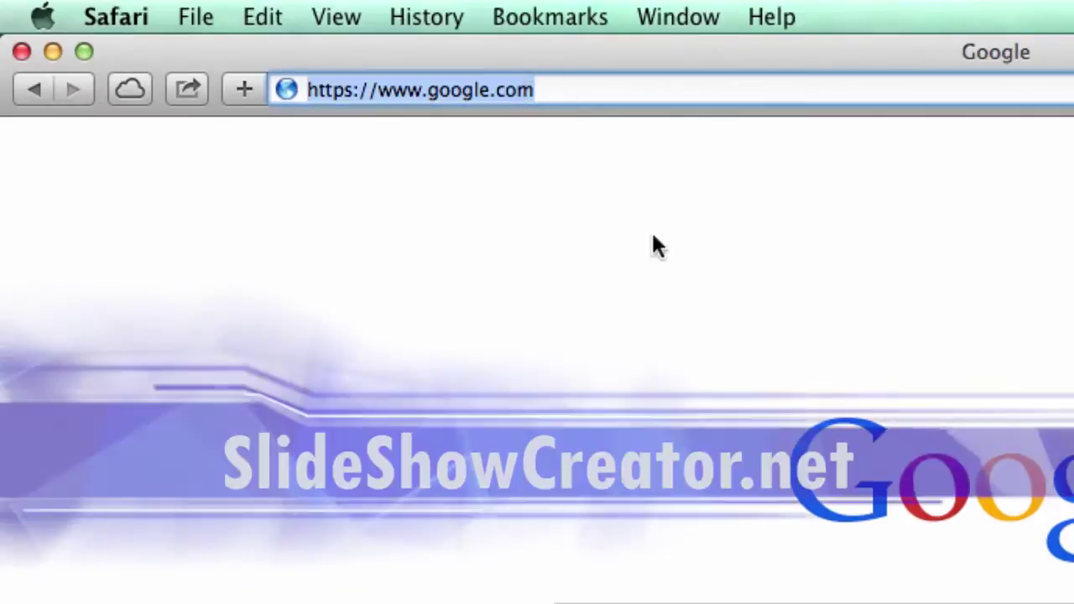
pyautogui.write('slideshowcreator.net')
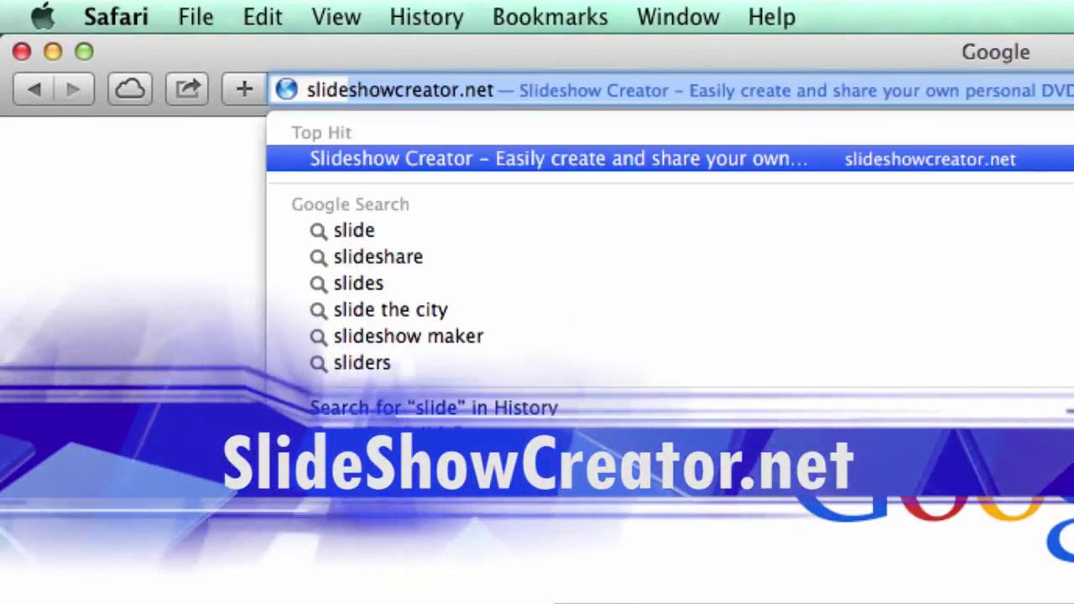
pyautogui.press('Return')
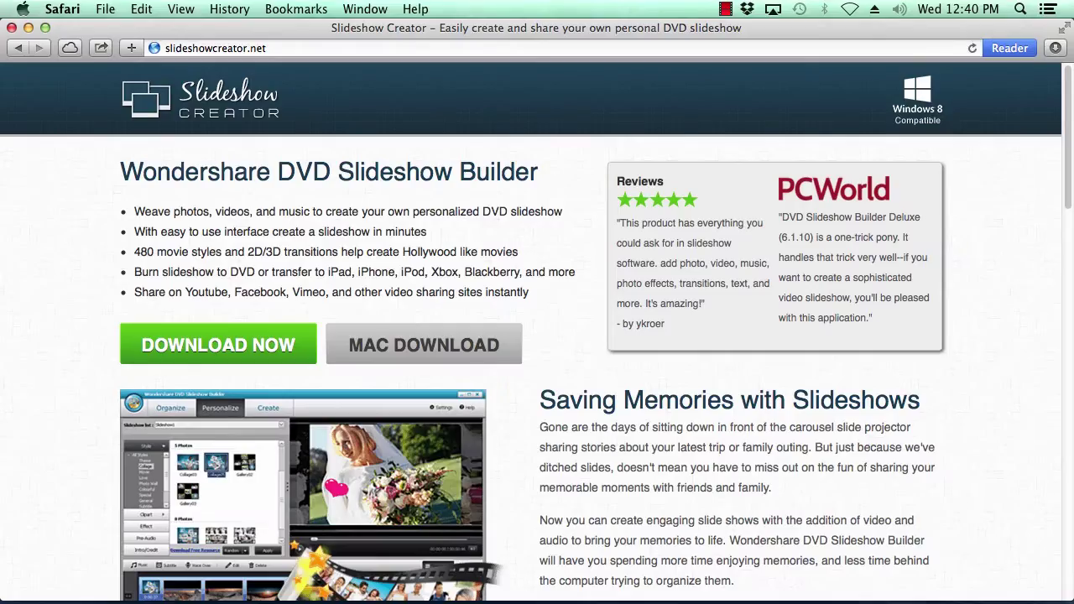
pyautogui.click(453, 345)
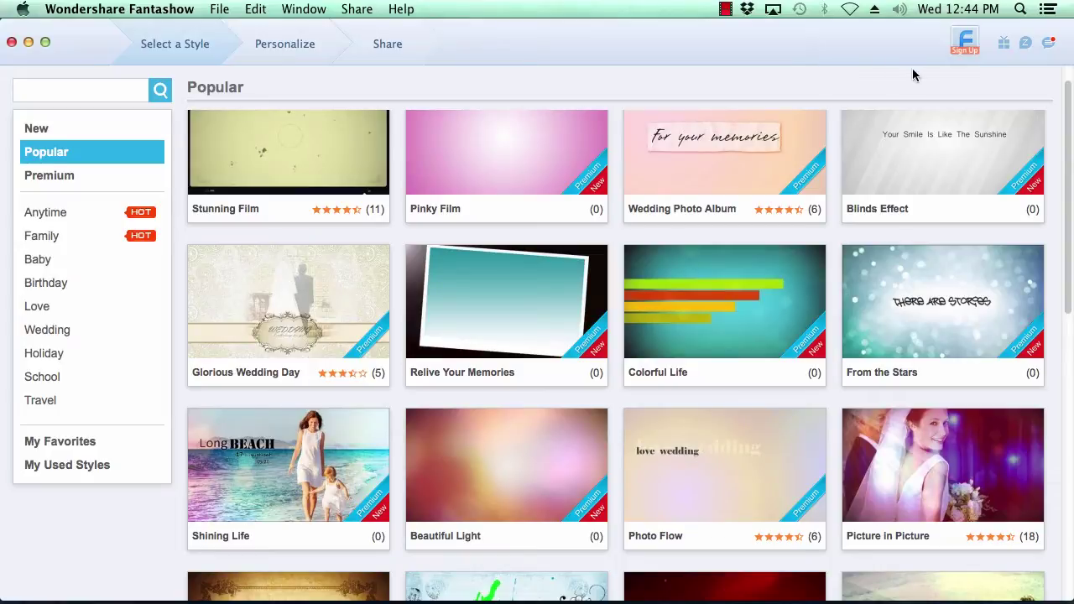
# Open the Wondershare Fantashow sign-up form for a Lite (Free) account
pyautogui.click(965, 44)
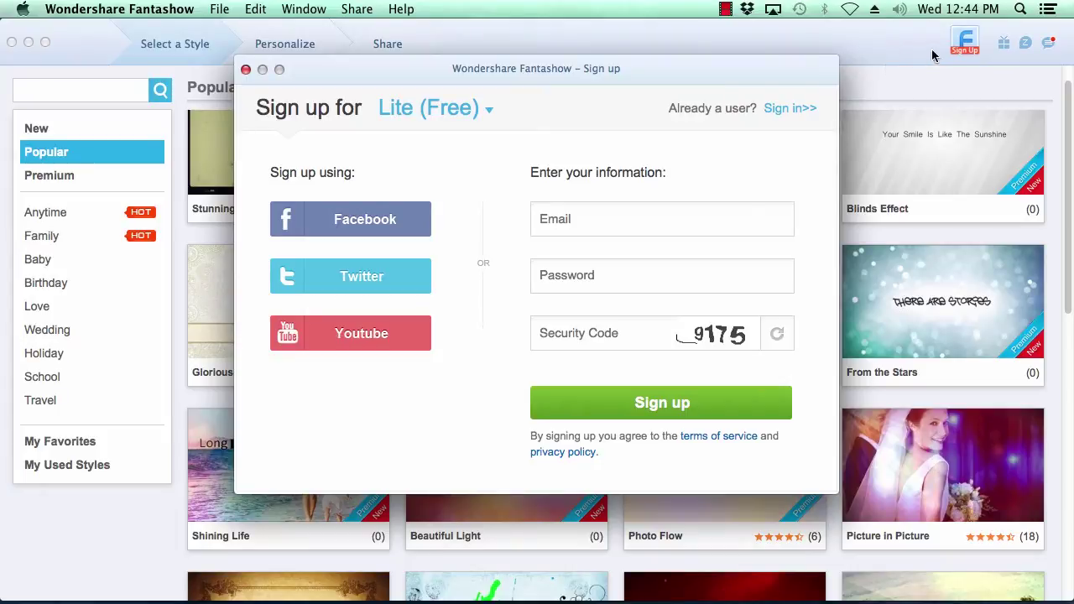
pyautogui.click(967, 43)
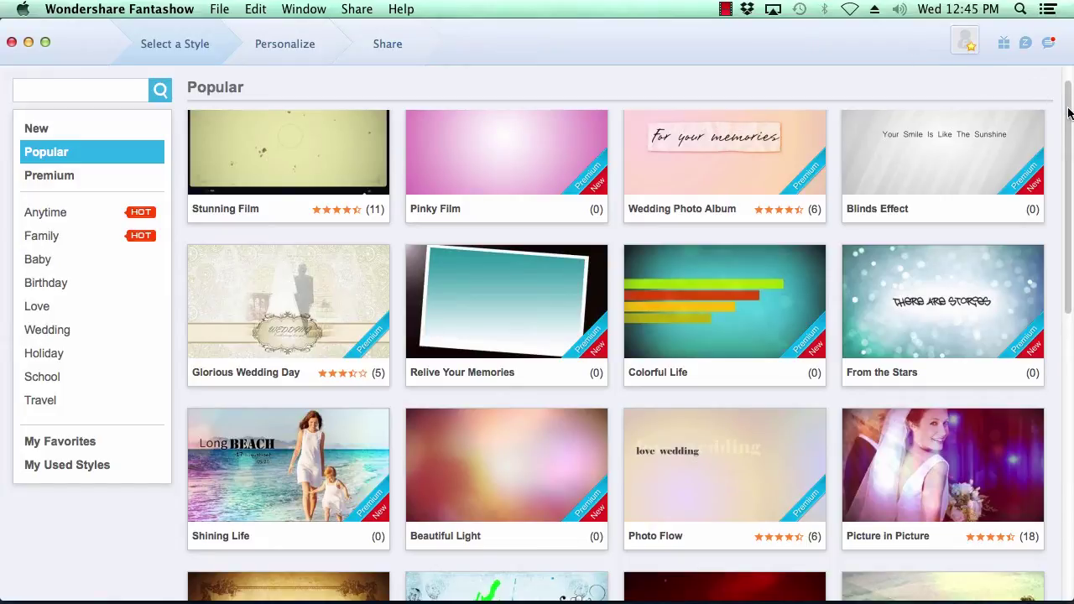
# Browse the slideshow styles in the Popular, New, Premium, Anytime and Family categories
pyautogui.moveTo(1067, 113); pyautogui.dragTo(1070, 398)
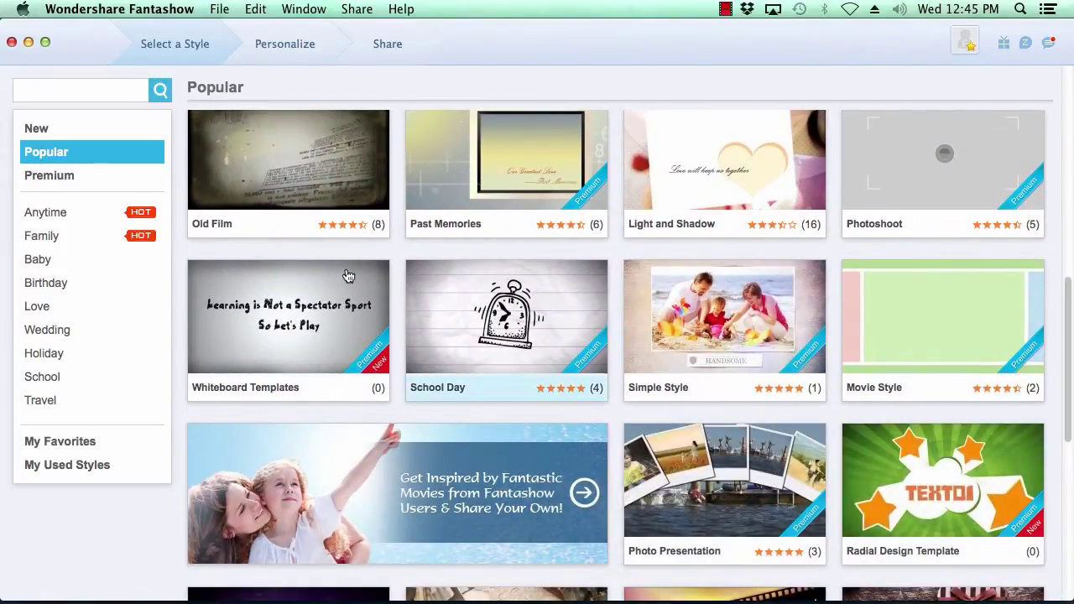
pyautogui.click(33, 131)
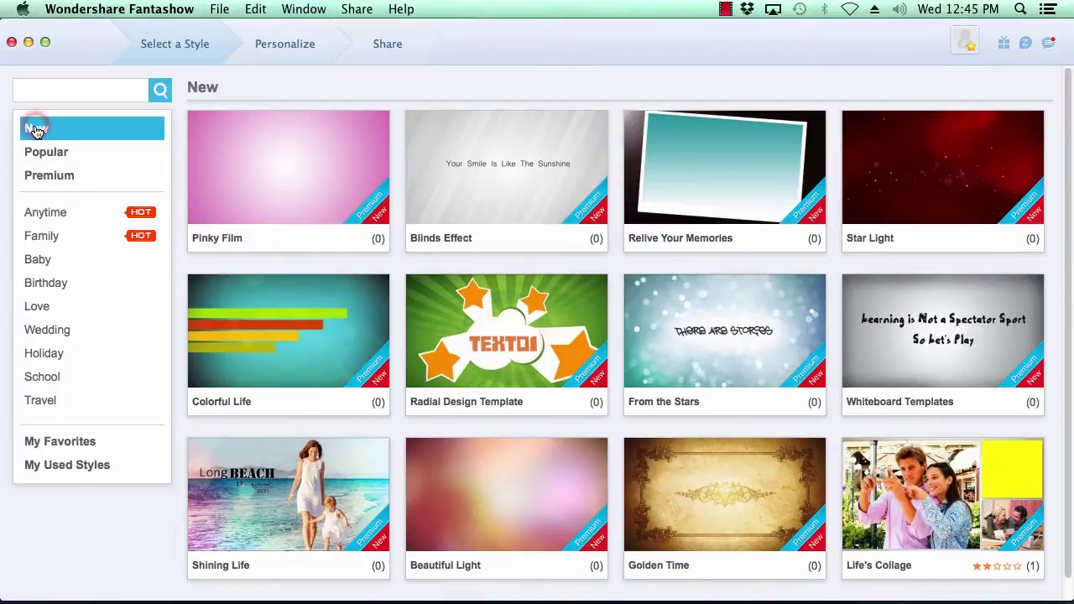
pyautogui.click(37, 177)
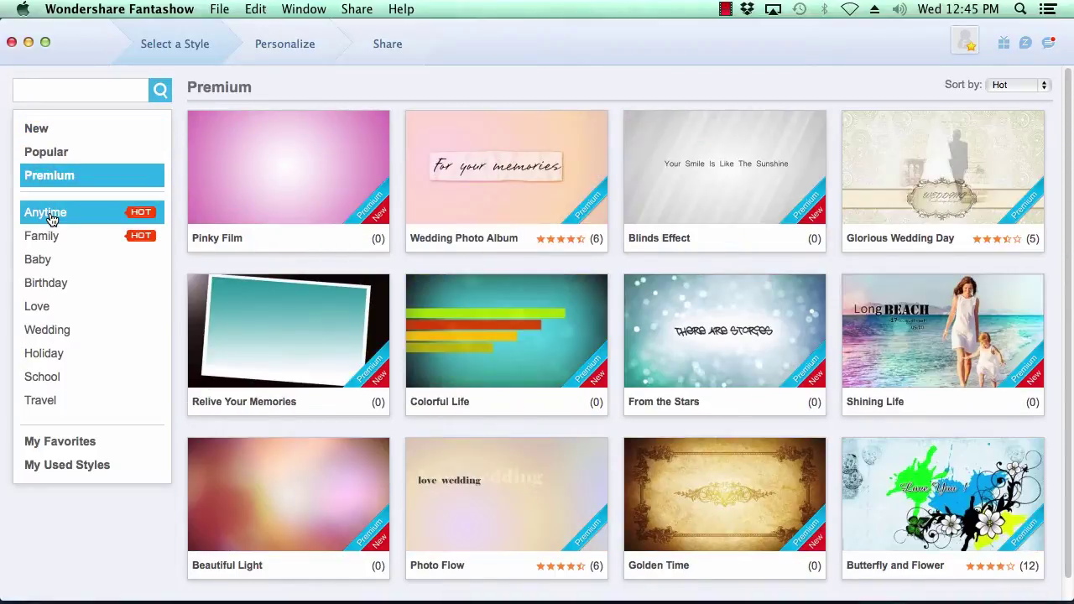
pyautogui.click(52, 217)
pyautogui.click(46, 236)
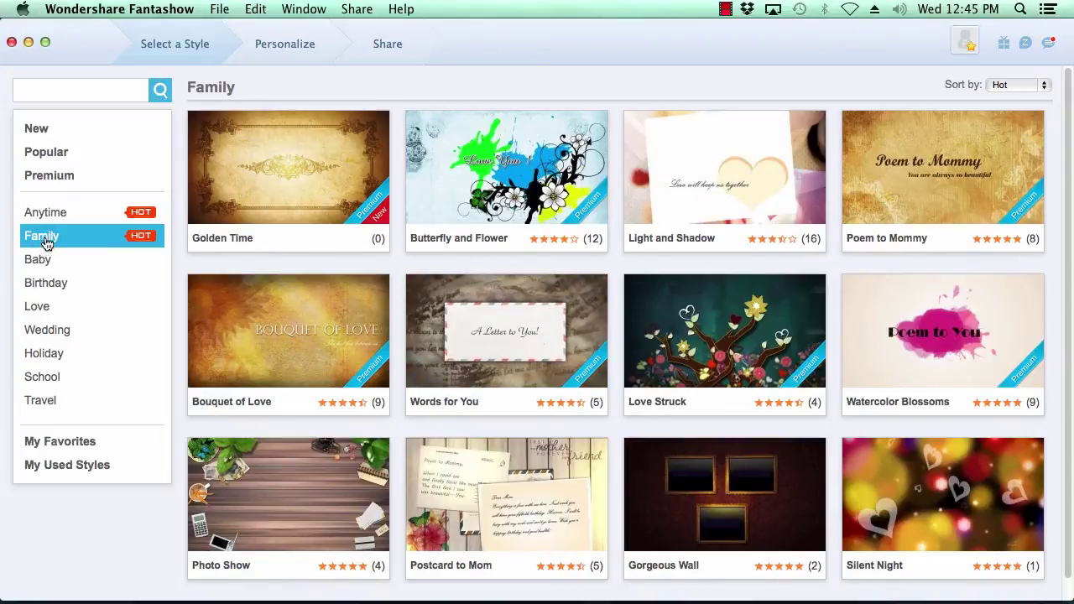
# Preview the Shining Life style from the Anytime category and apply it to the project
pyautogui.click(48, 220)
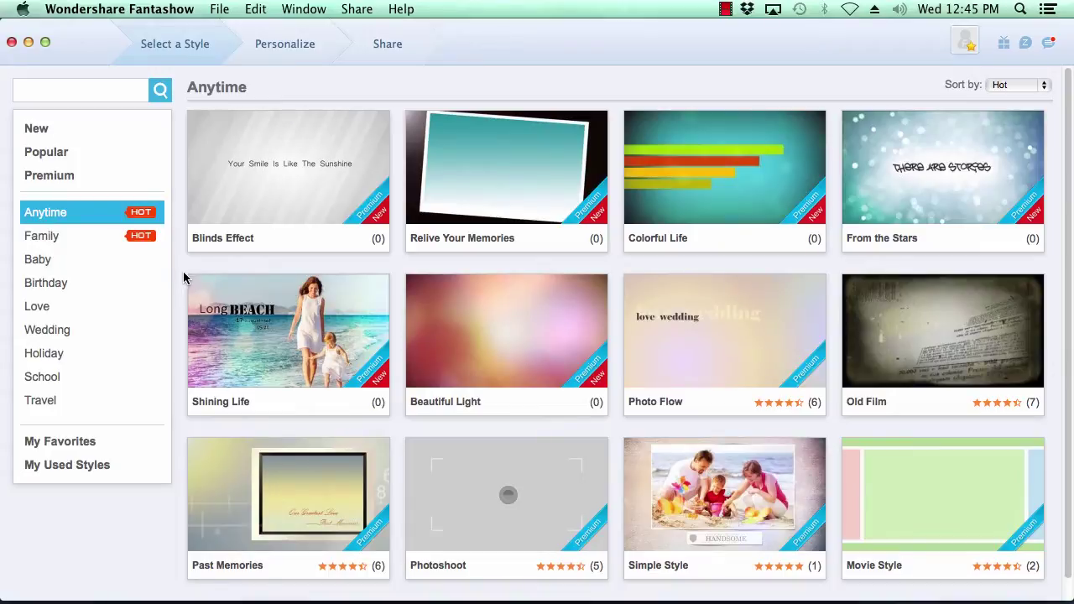
pyautogui.moveTo(340, 343)
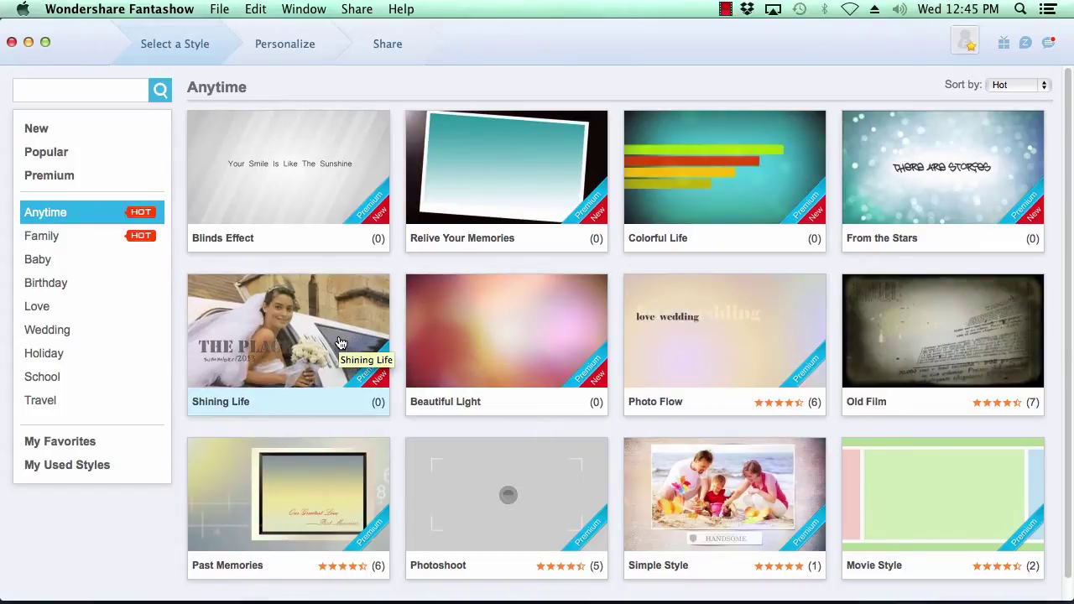
pyautogui.moveTo(449, 334)
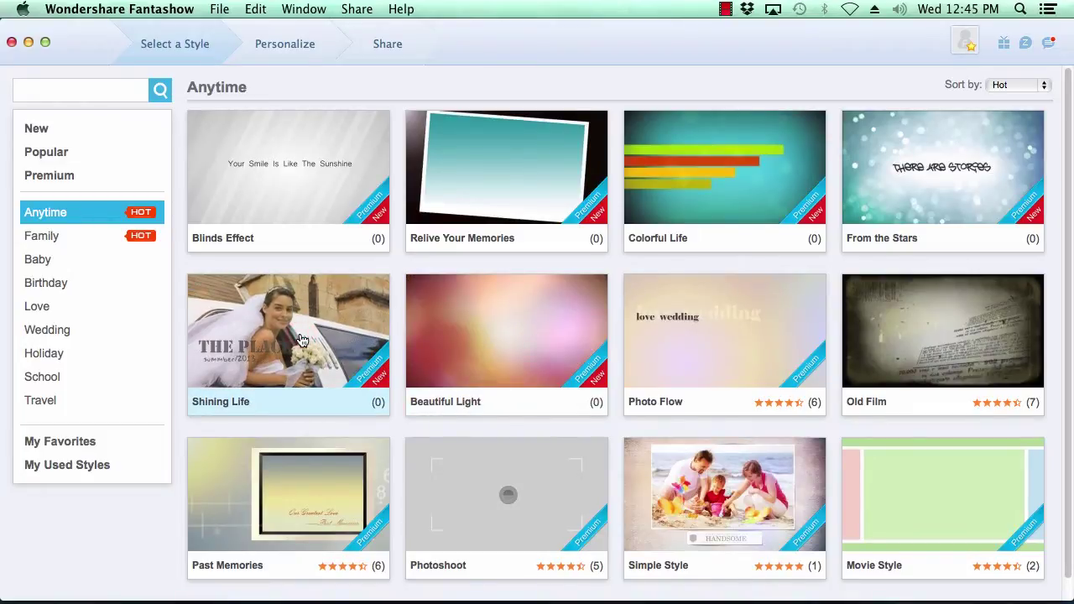
pyautogui.click(302, 340)
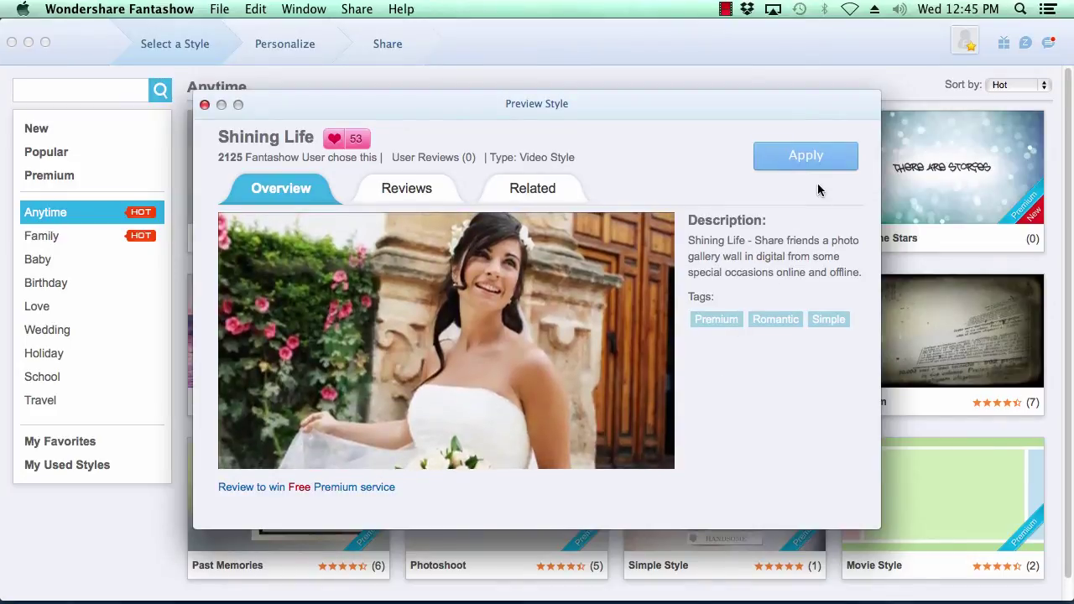
pyautogui.click(805, 160)
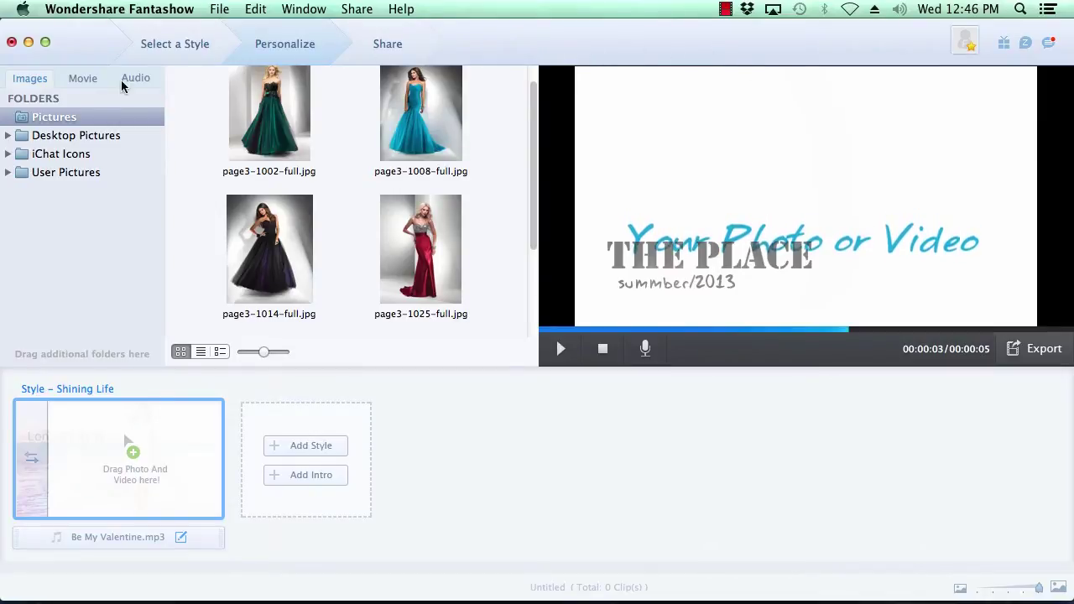
# Add the photos page3-1002-full.jpg, page3-1008-full.jpg and page3-1025-full.jpg to the Shining Life style in that order
pyautogui.click(85, 82)
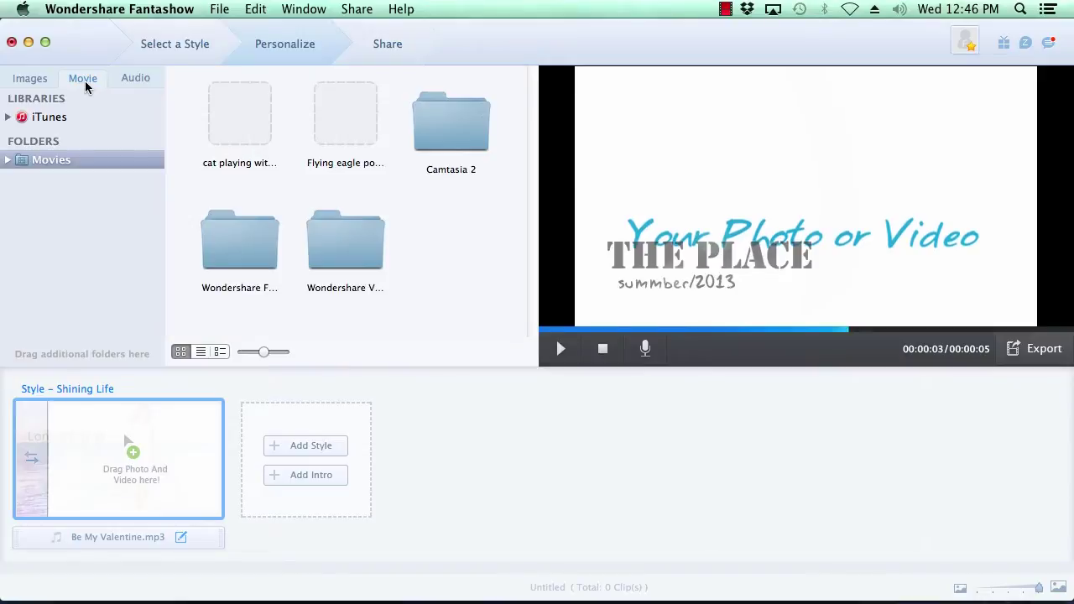
pyautogui.click(31, 82)
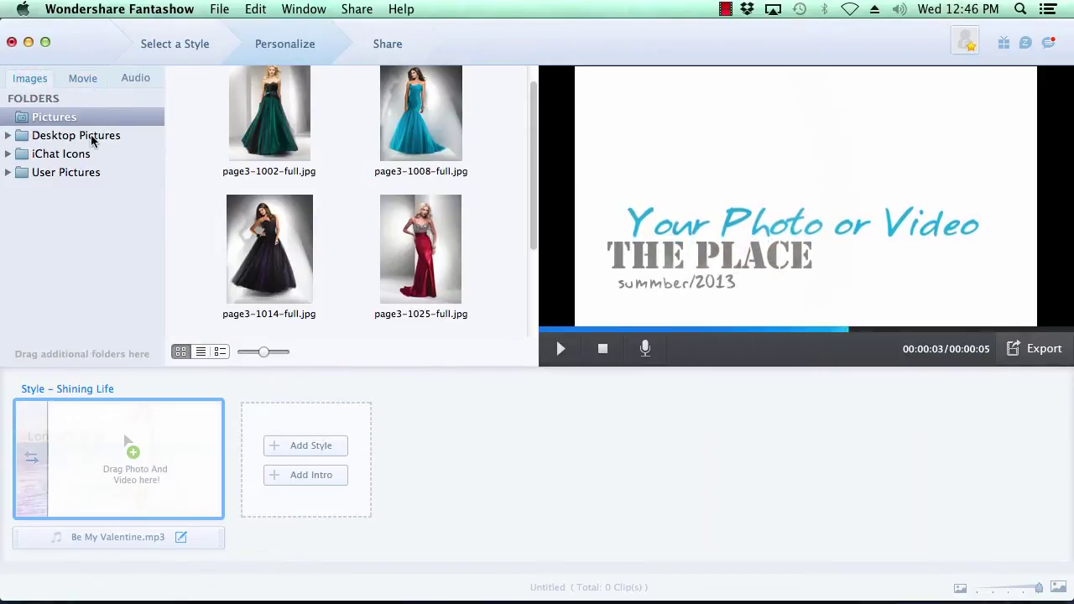
pyautogui.click(273, 127)
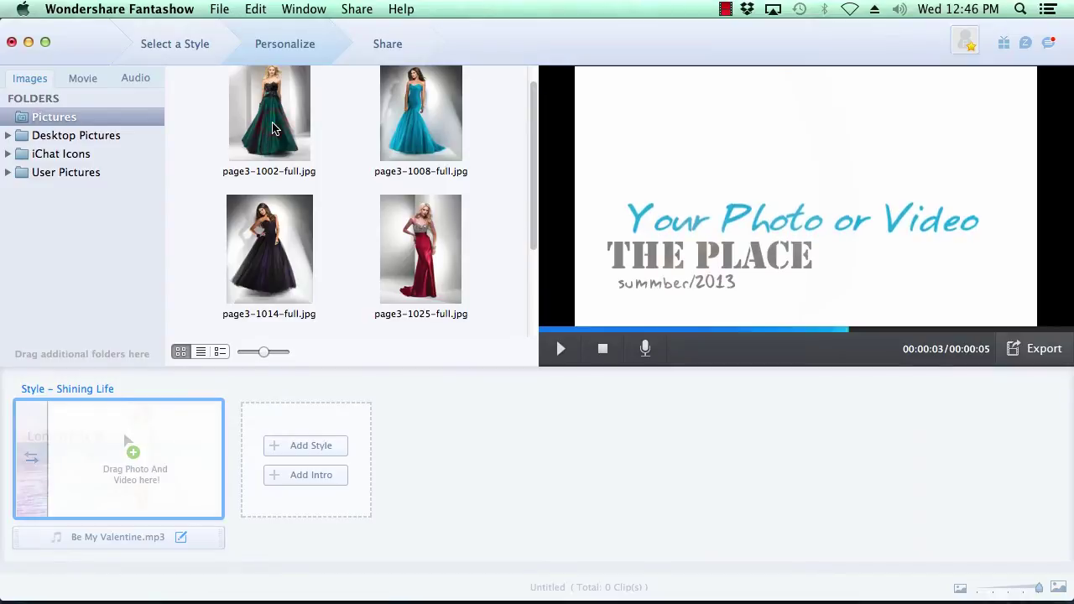
pyautogui.moveTo(198, 257); pyautogui.dragTo(91, 462)
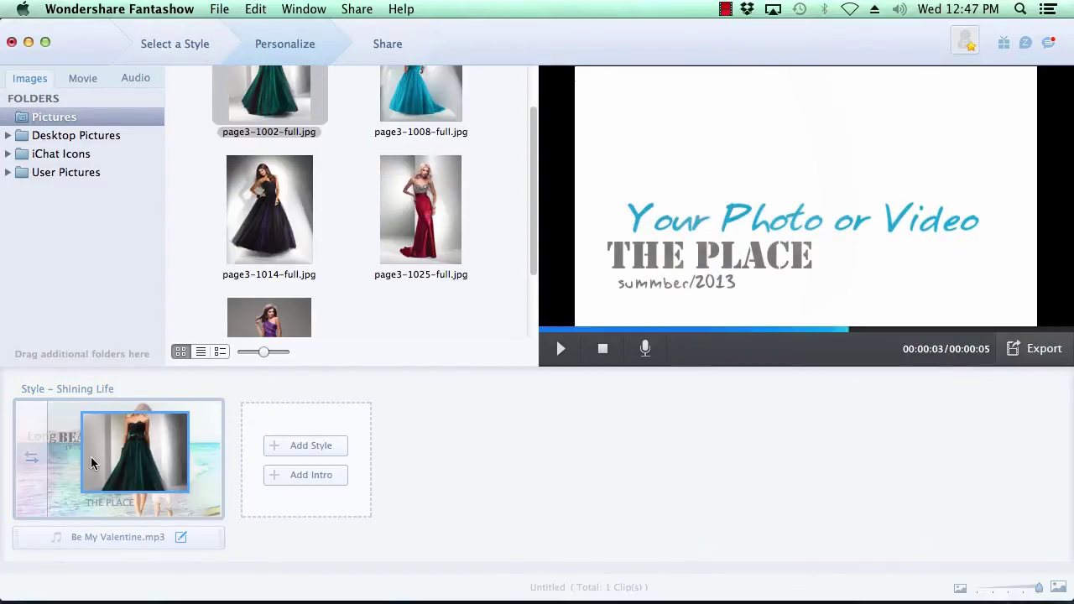
pyautogui.click(426, 102)
pyautogui.moveTo(425, 101); pyautogui.dragTo(209, 474)
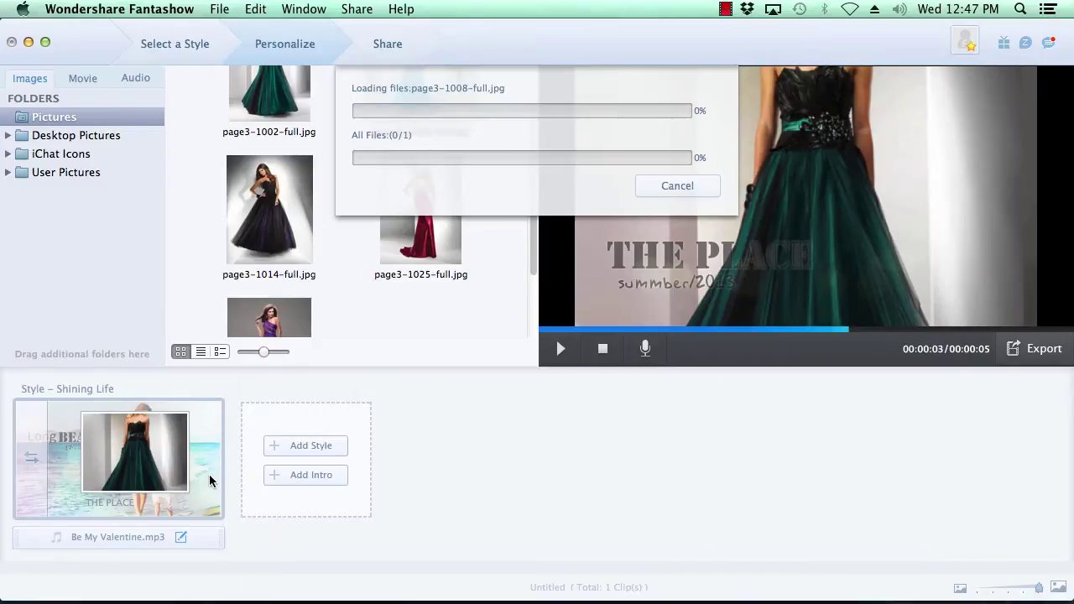
pyautogui.click(421, 216)
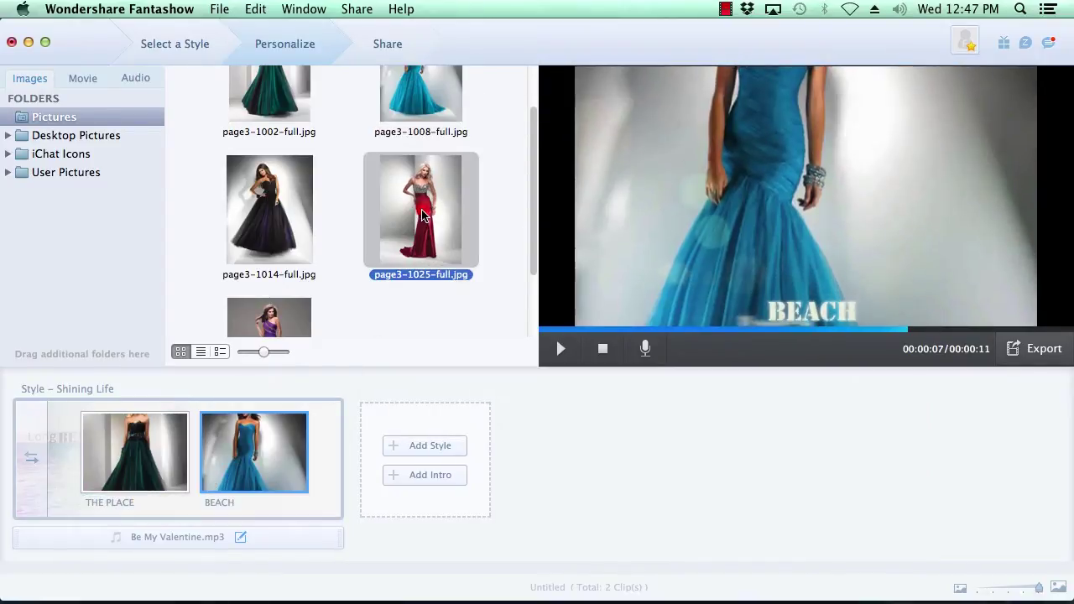
pyautogui.moveTo(422, 216); pyautogui.dragTo(317, 472)
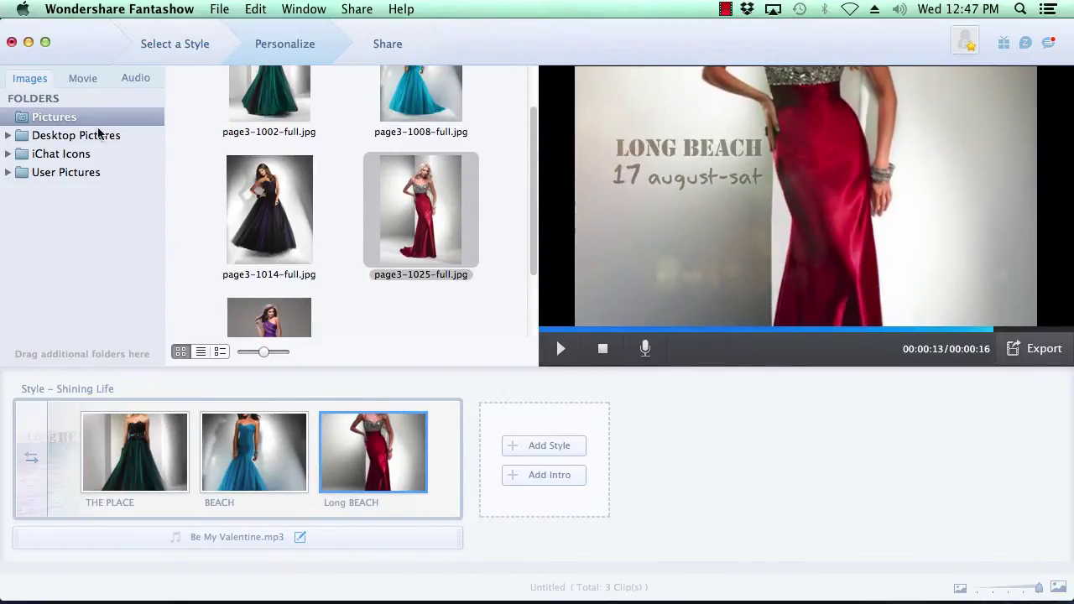
# Insert the cat video from the Movies folder between the blue dress and red dress photos
pyautogui.click(82, 78)
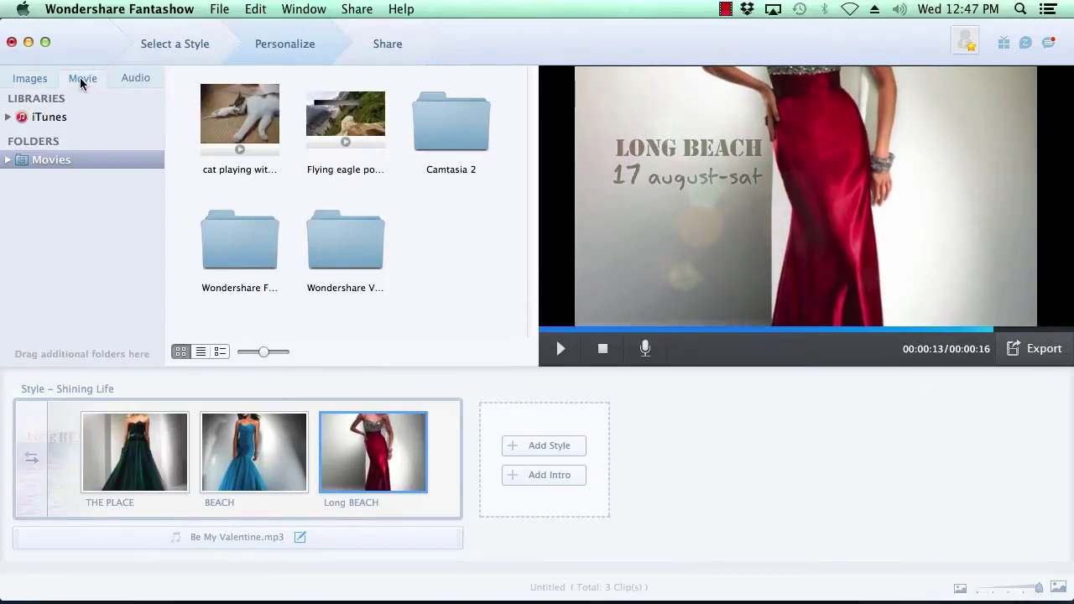
pyautogui.click(248, 128)
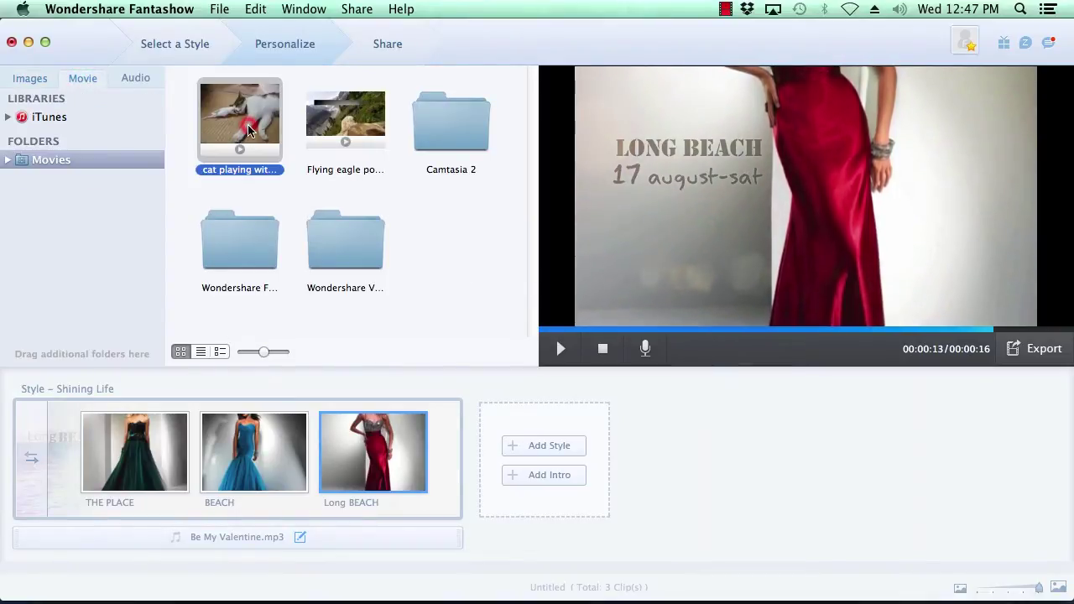
pyautogui.moveTo(249, 128); pyautogui.dragTo(304, 424)
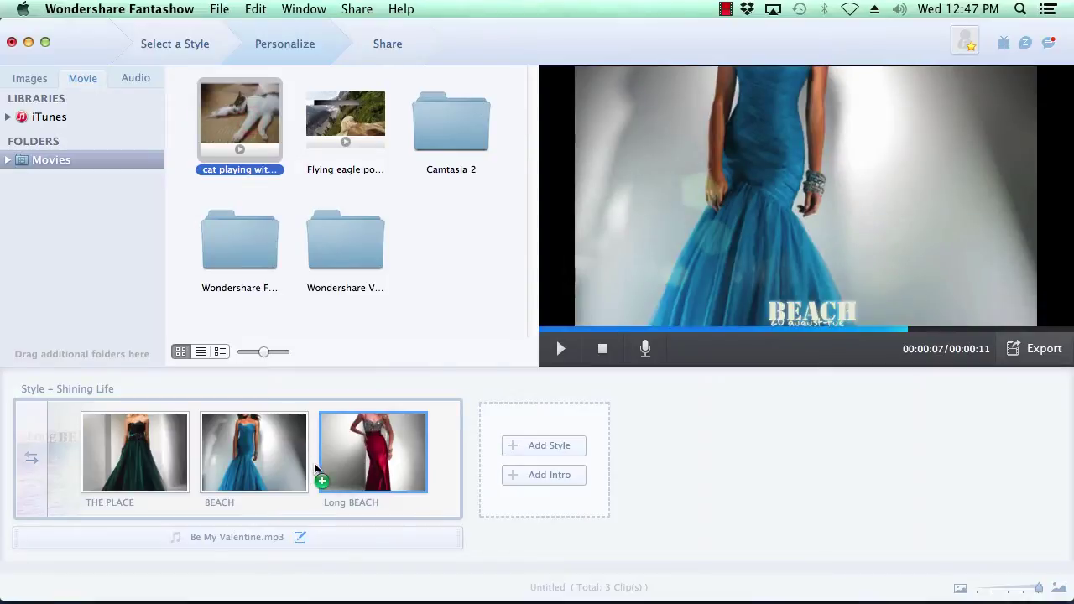
pyautogui.moveTo(315, 468); pyautogui.dragTo(316, 470)
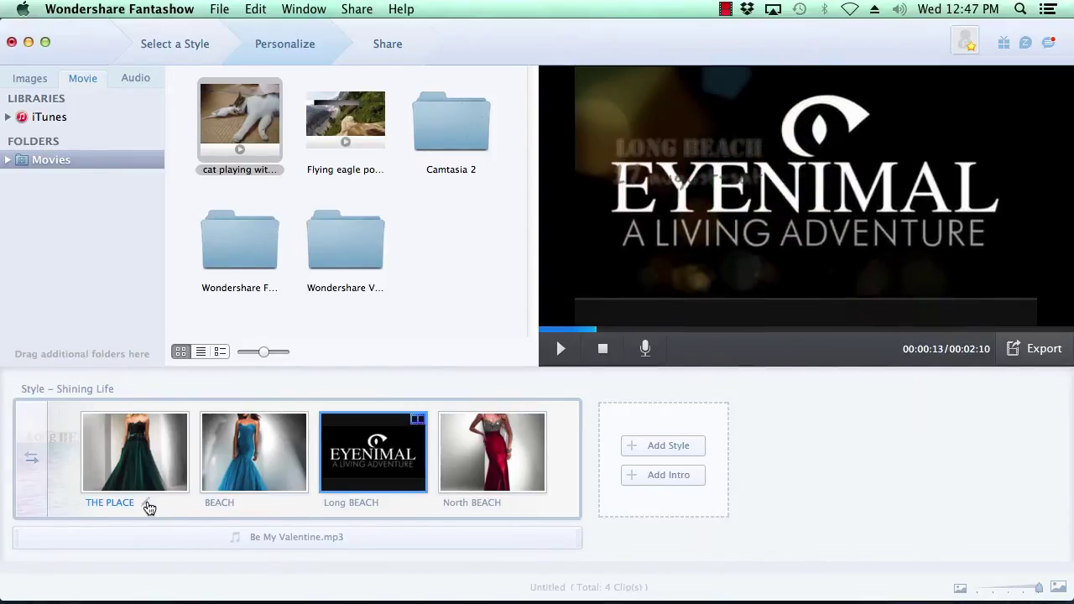
# Replace the first caption text of the green dress photo with "Green Dress"
pyautogui.click(147, 503)
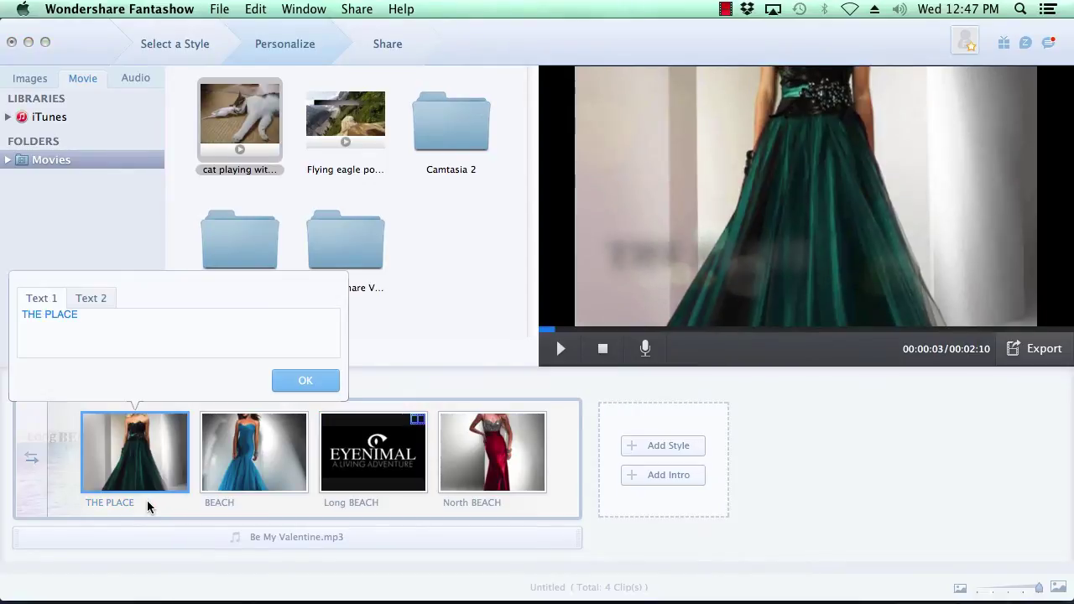
pyautogui.moveTo(89, 314); pyautogui.dragTo(6, 317)
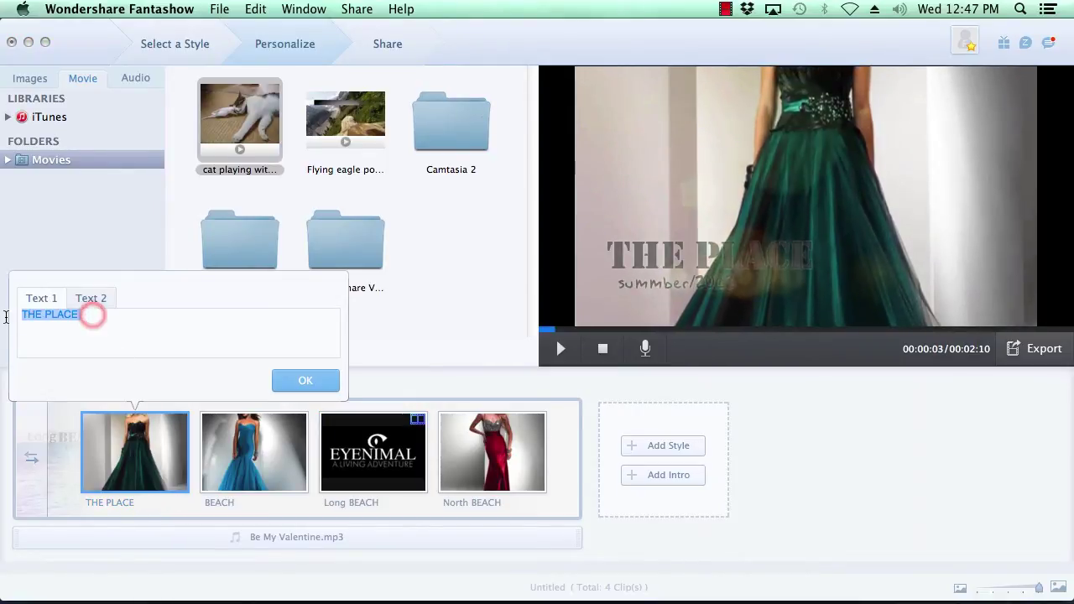
pyautogui.write('Green Dress')
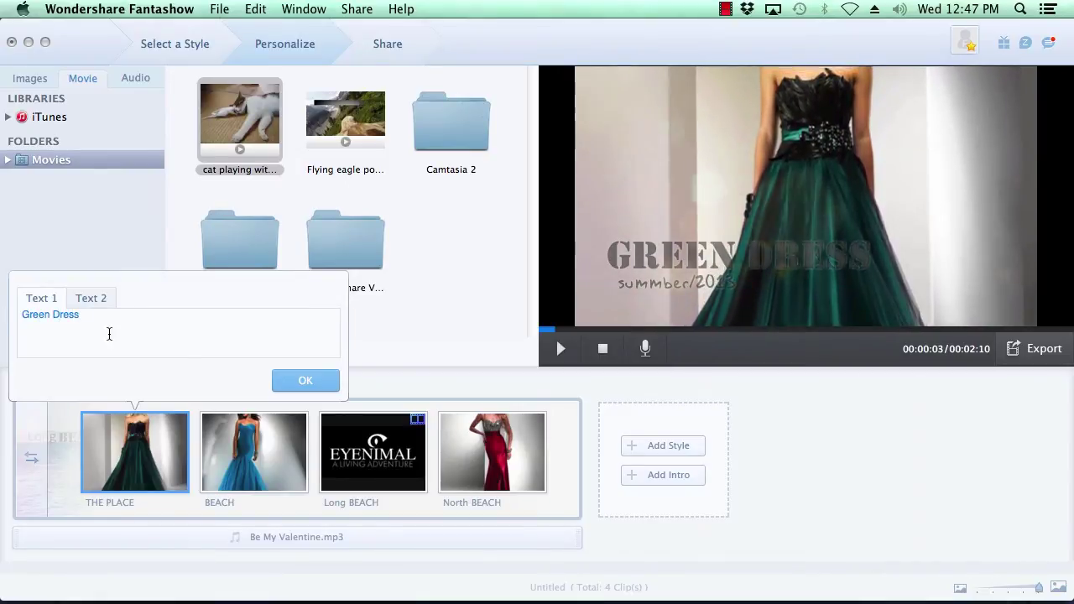
pyautogui.click(306, 381)
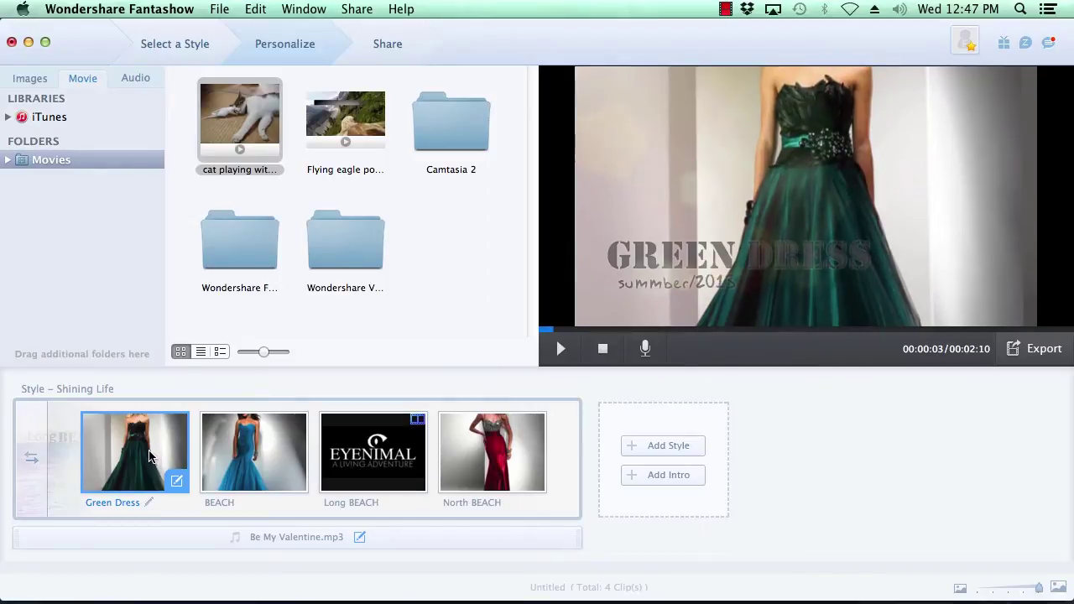
# Edit the green dress photo and move its crop frame up to the picture's top edge to include the head
pyautogui.click(177, 484)
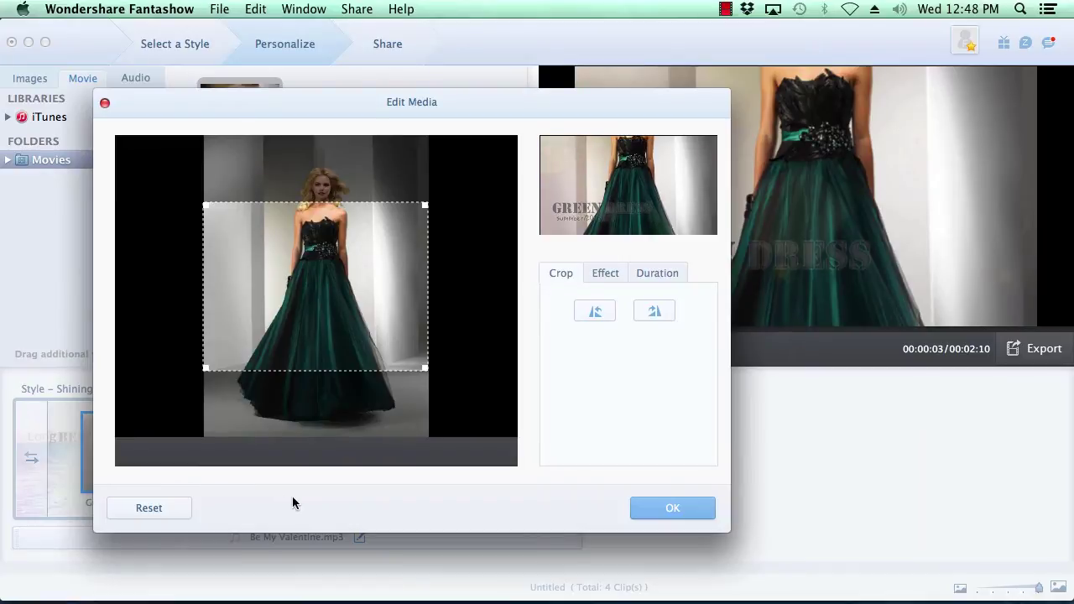
pyautogui.moveTo(312, 332); pyautogui.dragTo(312, 265)
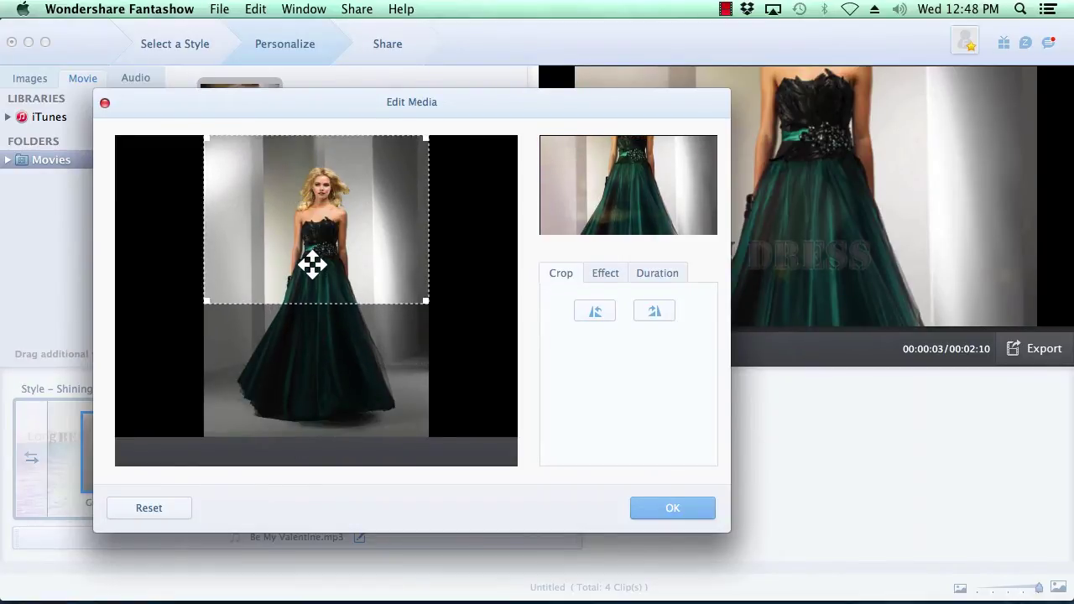
pyautogui.click(653, 313)
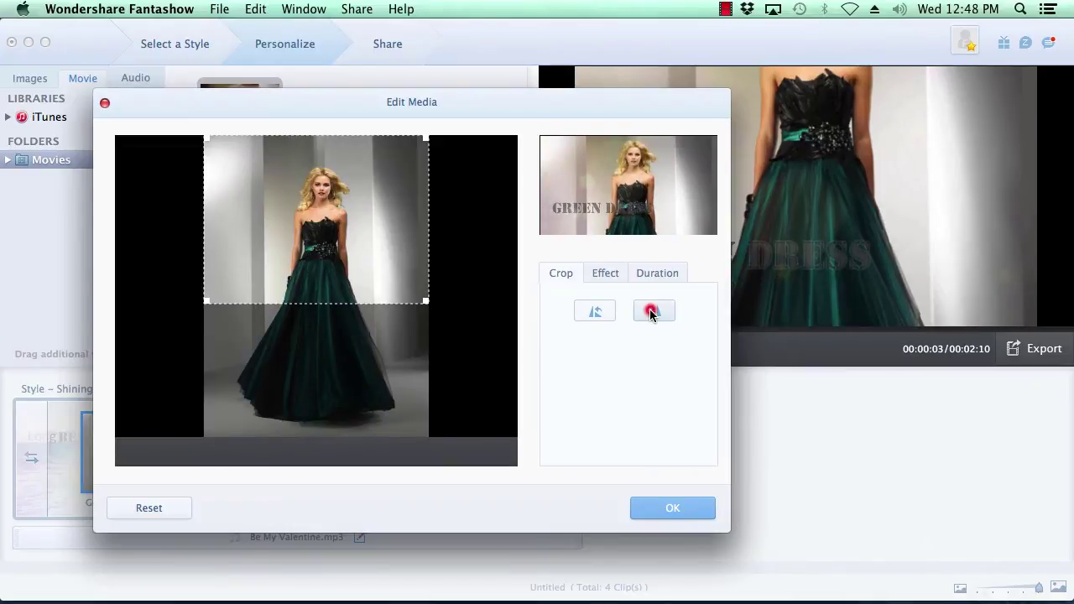
pyautogui.click(594, 312)
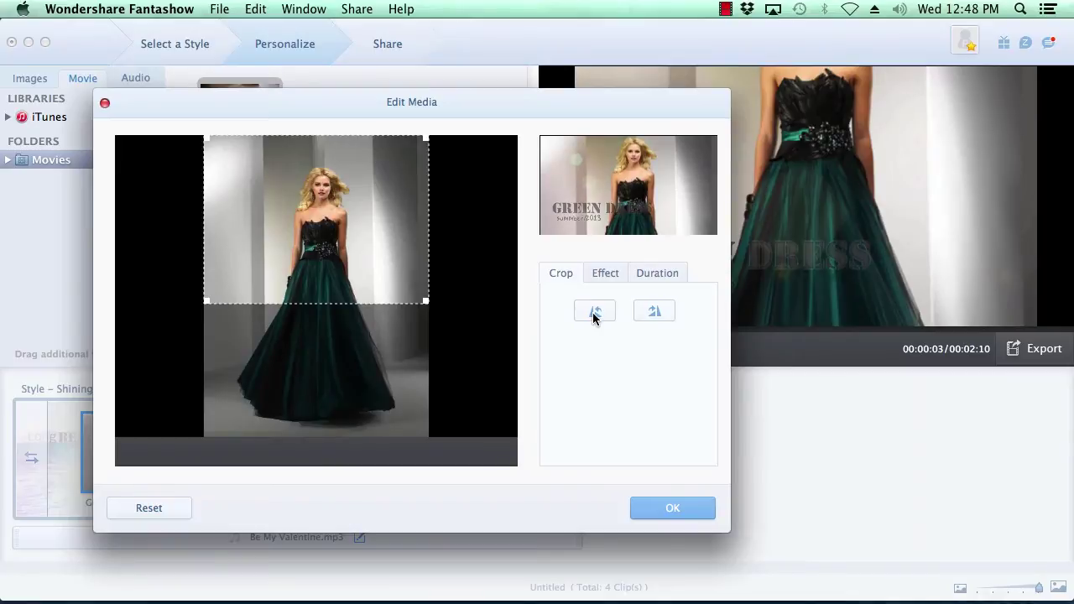
# Apply the 70s effect to the green dress photo, check its duration settings and confirm the edits
pyautogui.click(613, 275)
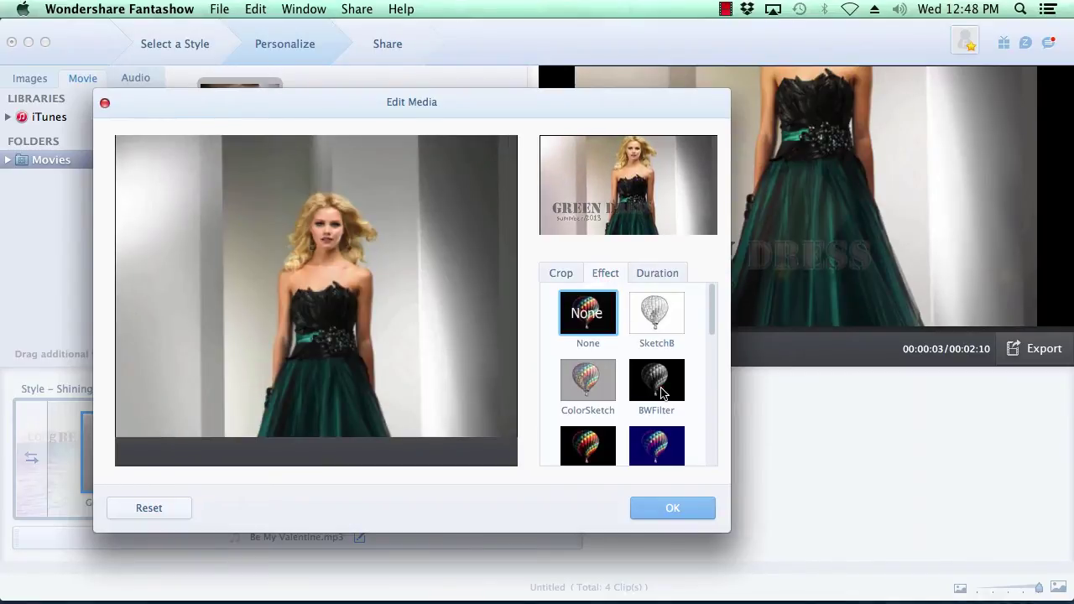
pyautogui.click(661, 391)
pyautogui.click(656, 449)
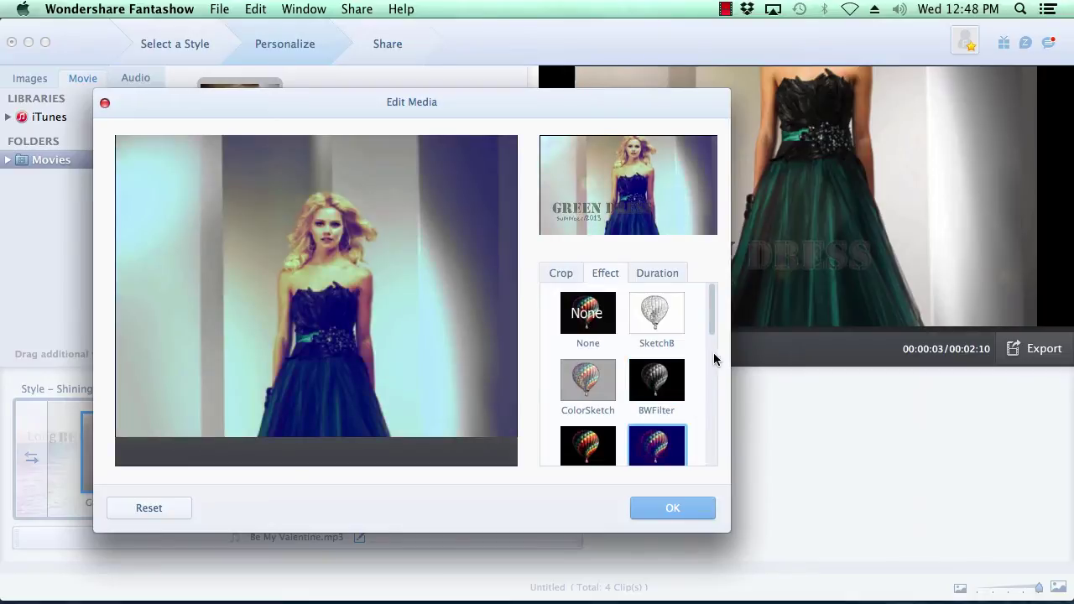
pyautogui.moveTo(714, 321); pyautogui.dragTo(715, 370)
pyautogui.click(590, 348)
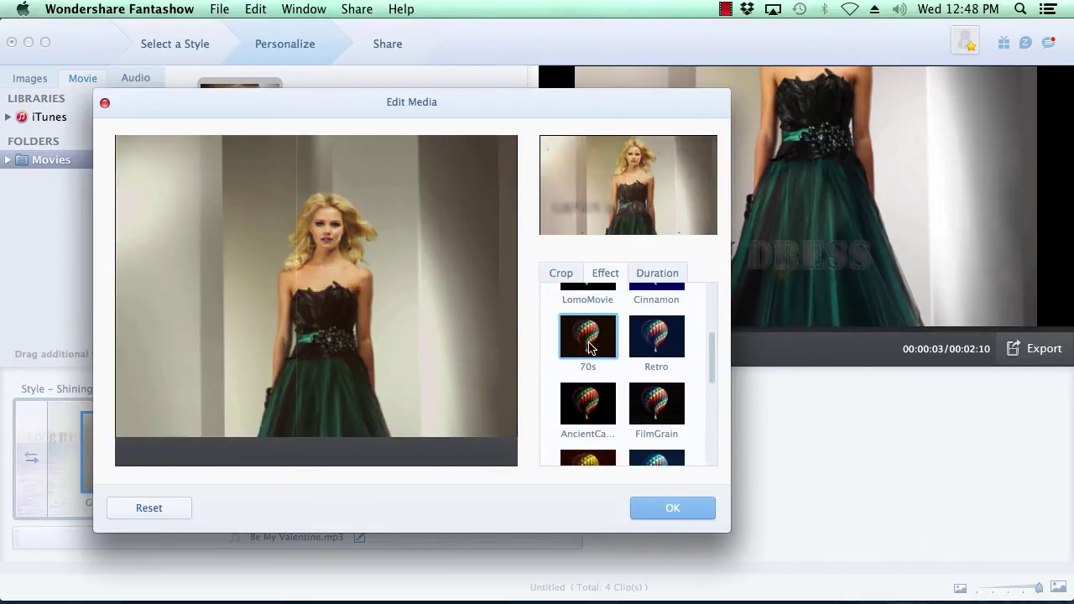
pyautogui.click(658, 274)
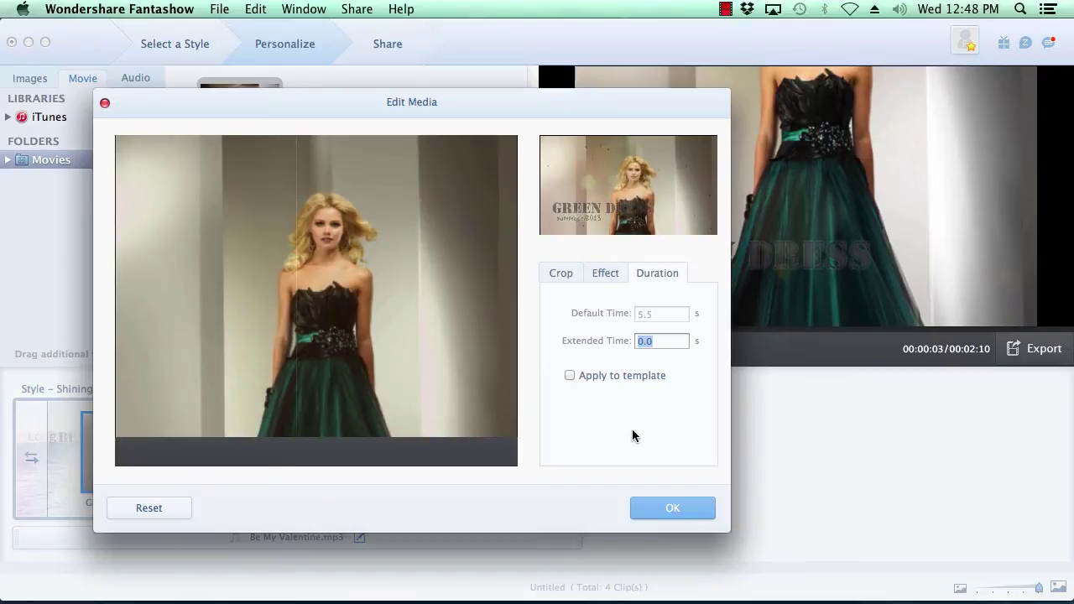
pyautogui.click(672, 508)
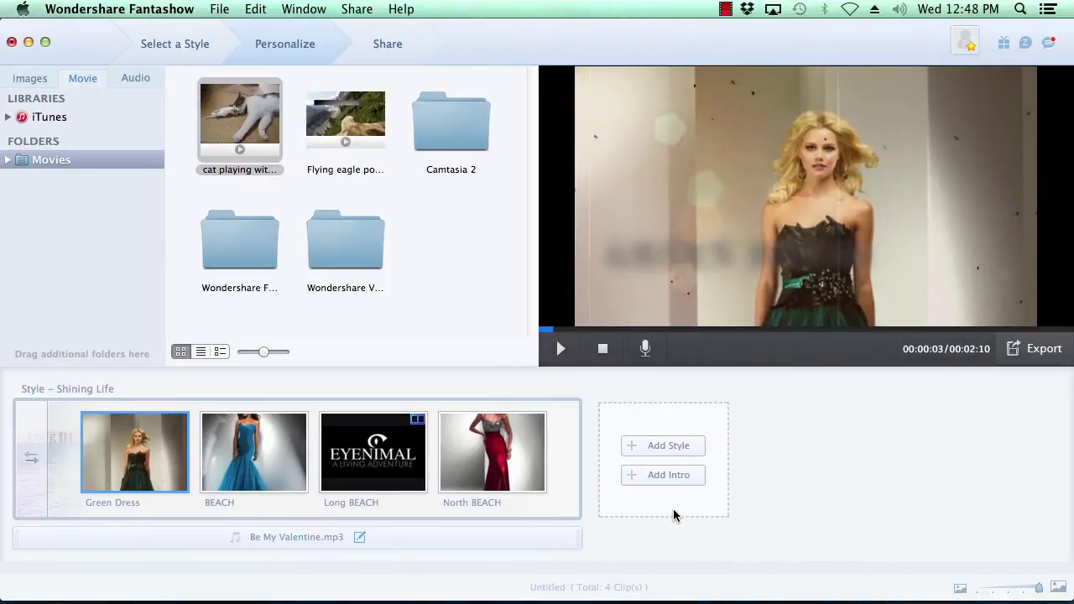
# Edit the cat video and trim it to start at 00:00:08 and end at 00:00:18
pyautogui.moveTo(400, 504)
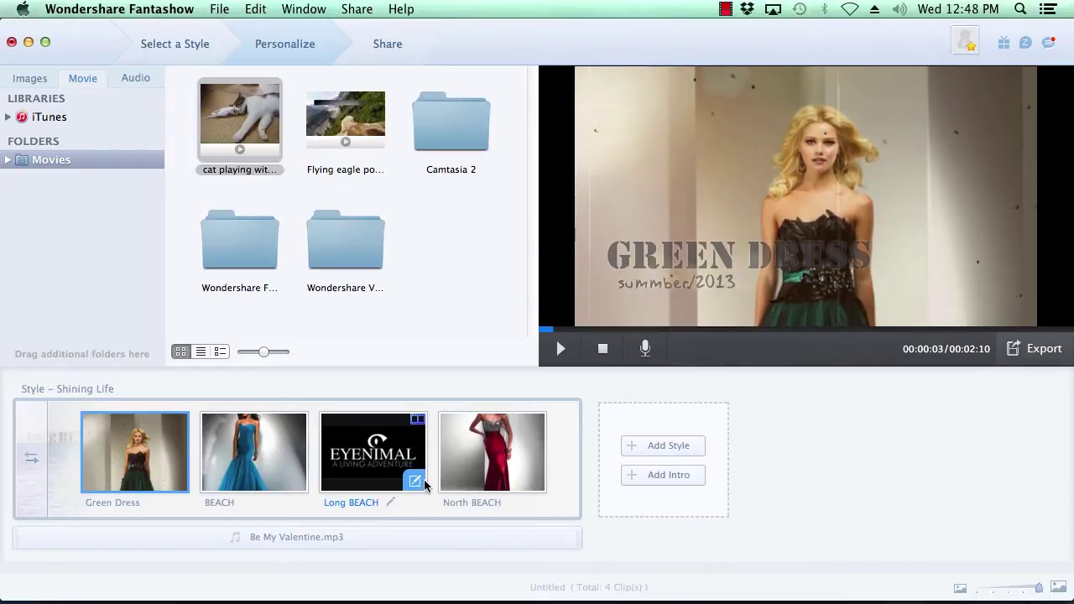
pyautogui.click(413, 483)
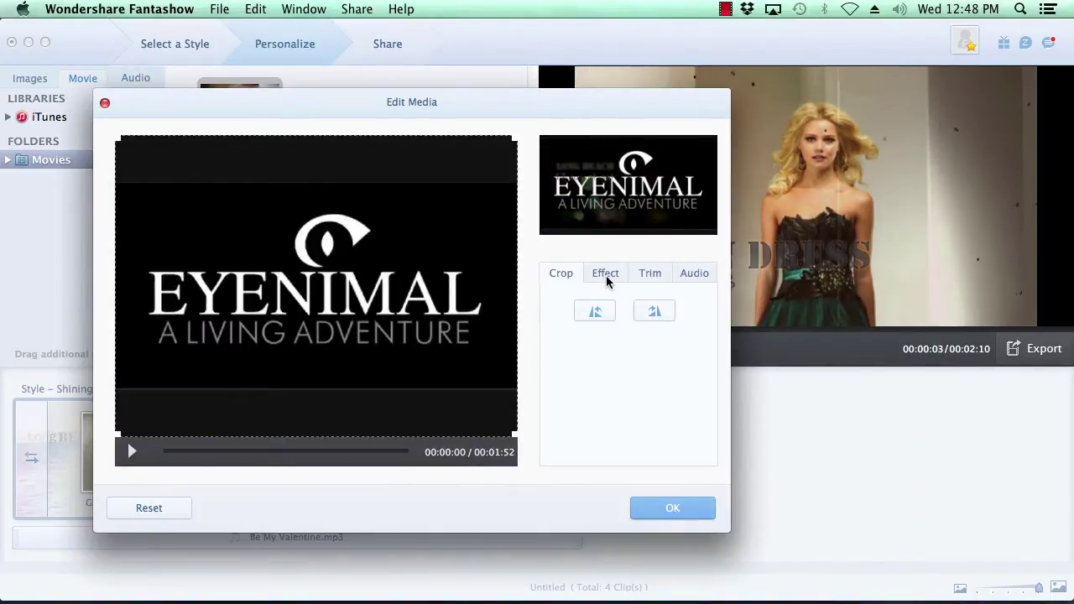
pyautogui.click(655, 274)
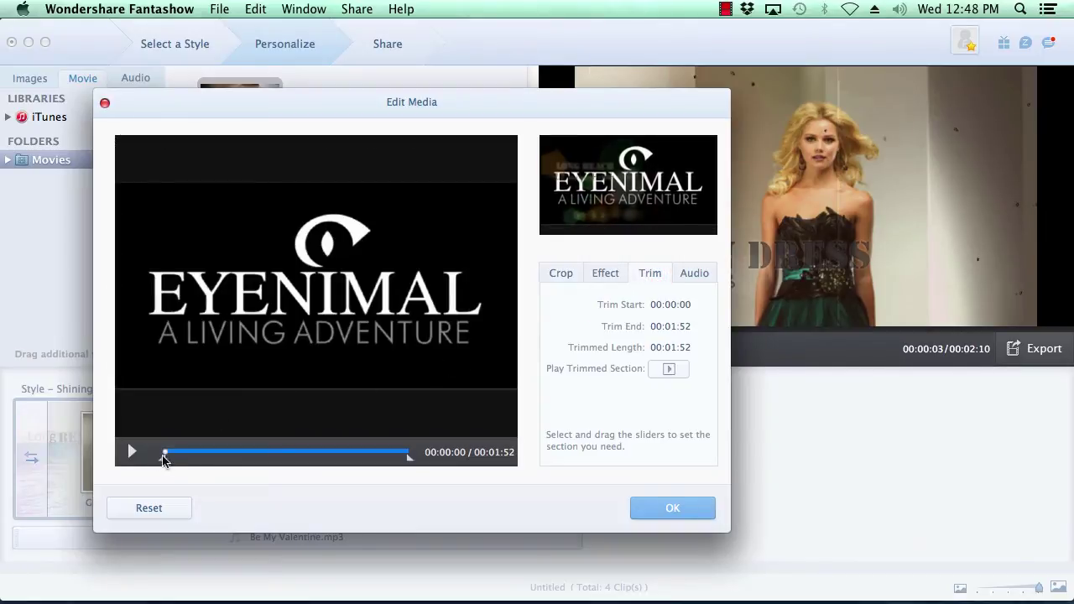
pyautogui.moveTo(161, 461); pyautogui.dragTo(182, 460)
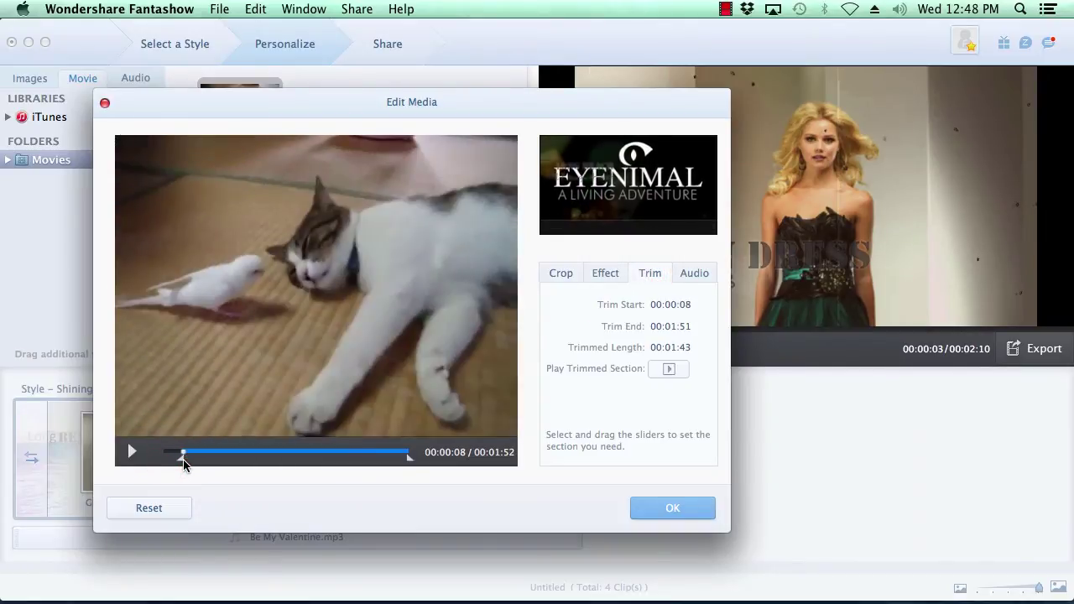
pyautogui.moveTo(408, 463); pyautogui.dragTo(206, 463)
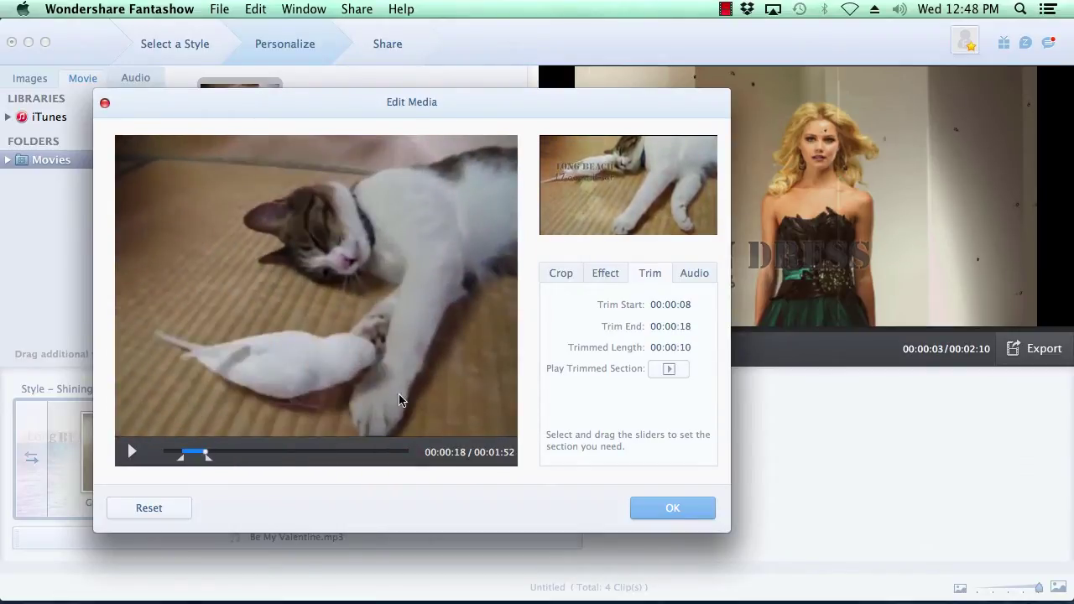
# Try rotating the cat video counter-clockwise, and turn it back to its original orientation with the full-frame crop
pyautogui.click(559, 277)
pyautogui.click(588, 315)
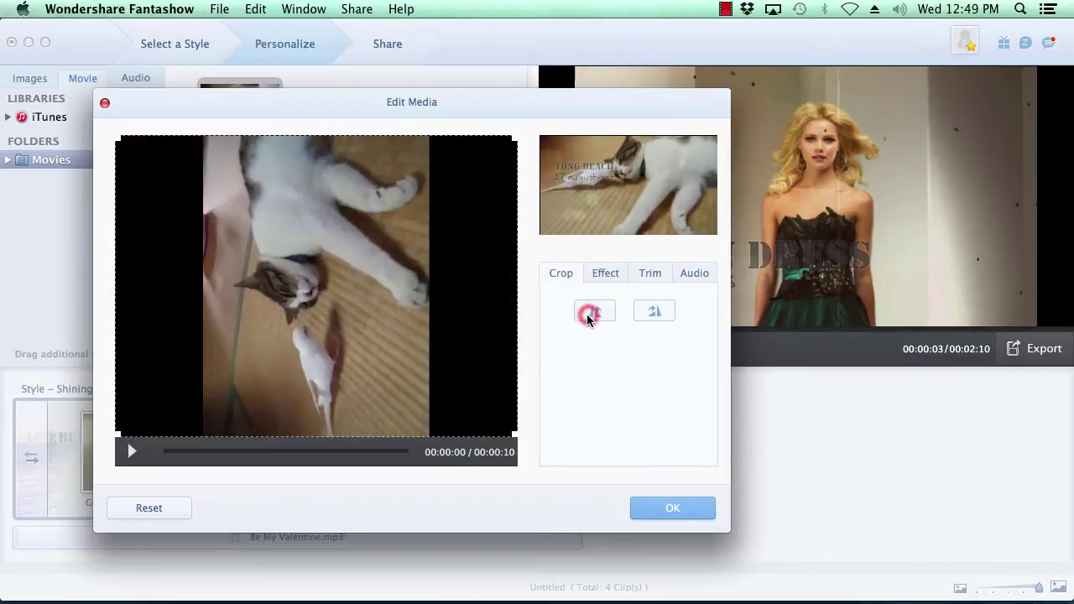
pyautogui.click(654, 312)
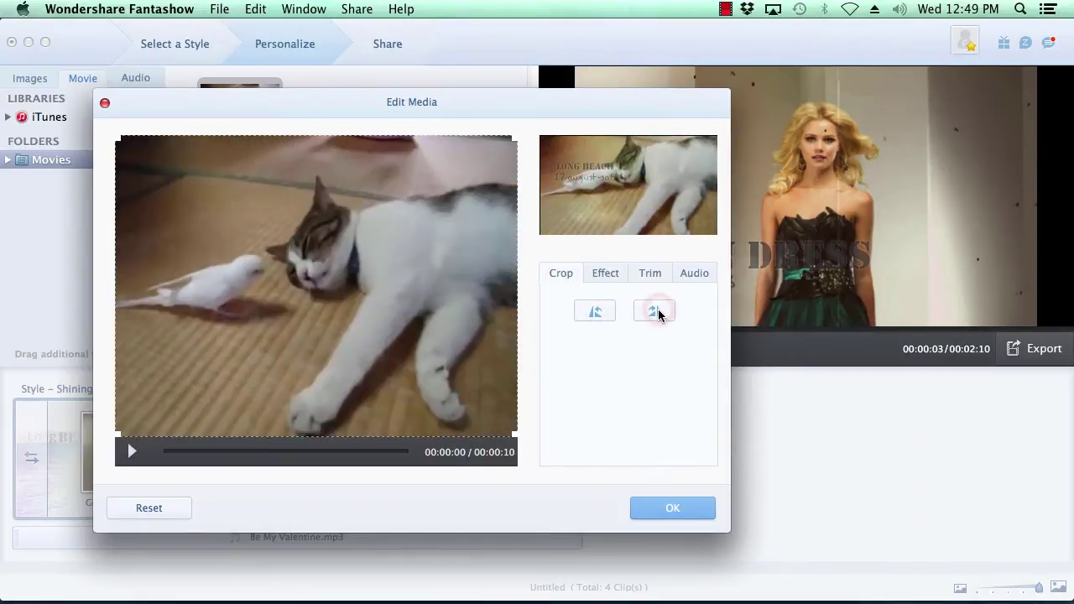
pyautogui.moveTo(515, 433)
pyautogui.mouseDown()
pyautogui.moveTo(395, 304)
pyautogui.moveTo(519, 439)
pyautogui.mouseUp()
# Apply the OldPaper effect to the cat video and confirm the edits
pyautogui.click(610, 275)
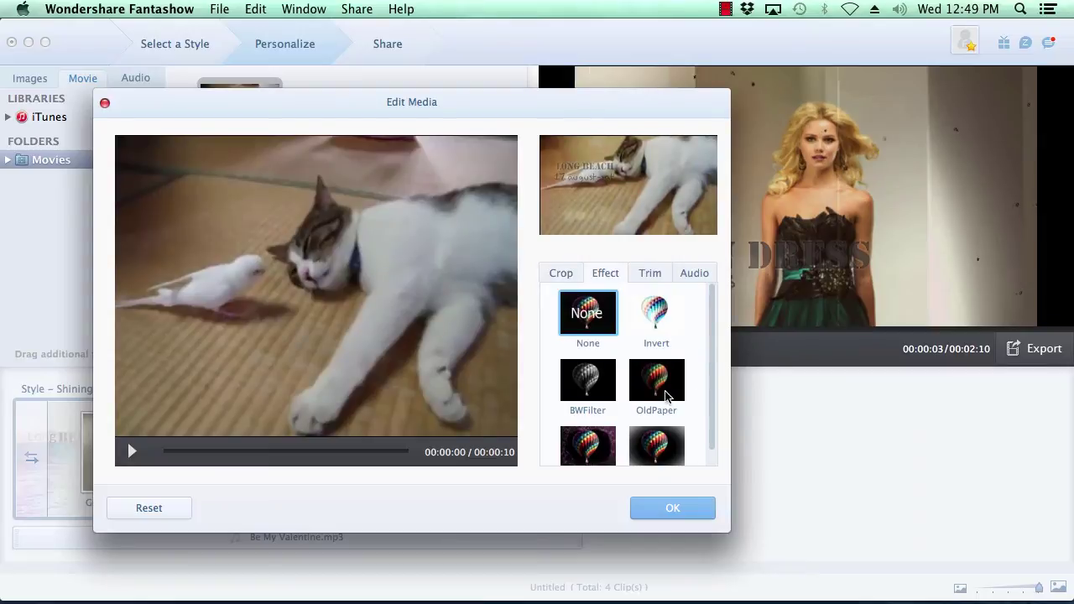
pyautogui.click(663, 387)
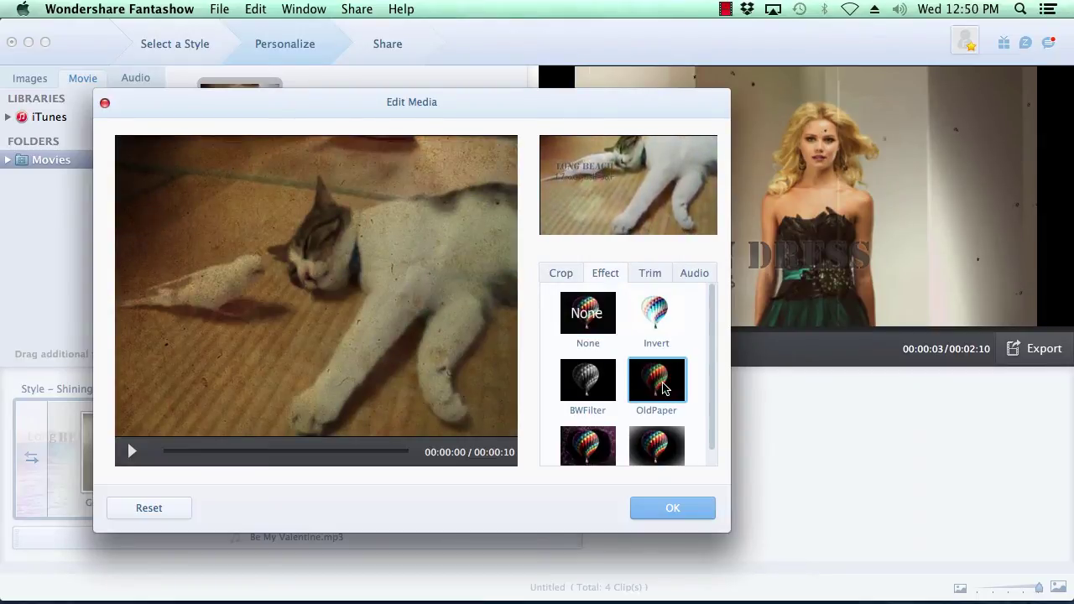
pyautogui.click(676, 509)
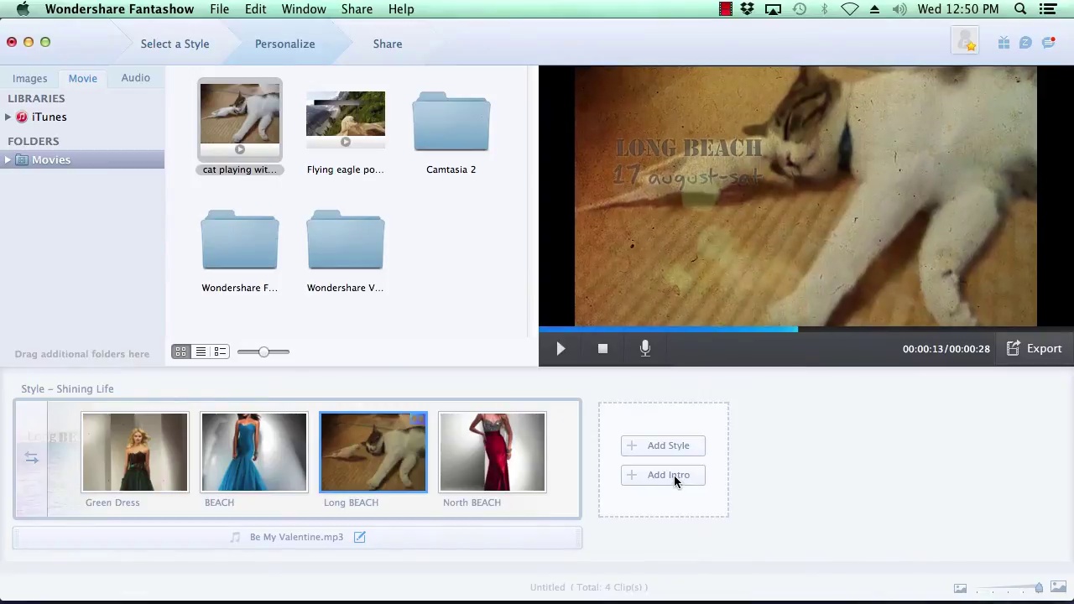
# Add the Intro Normal intro clip to the slideshow
pyautogui.click(675, 478)
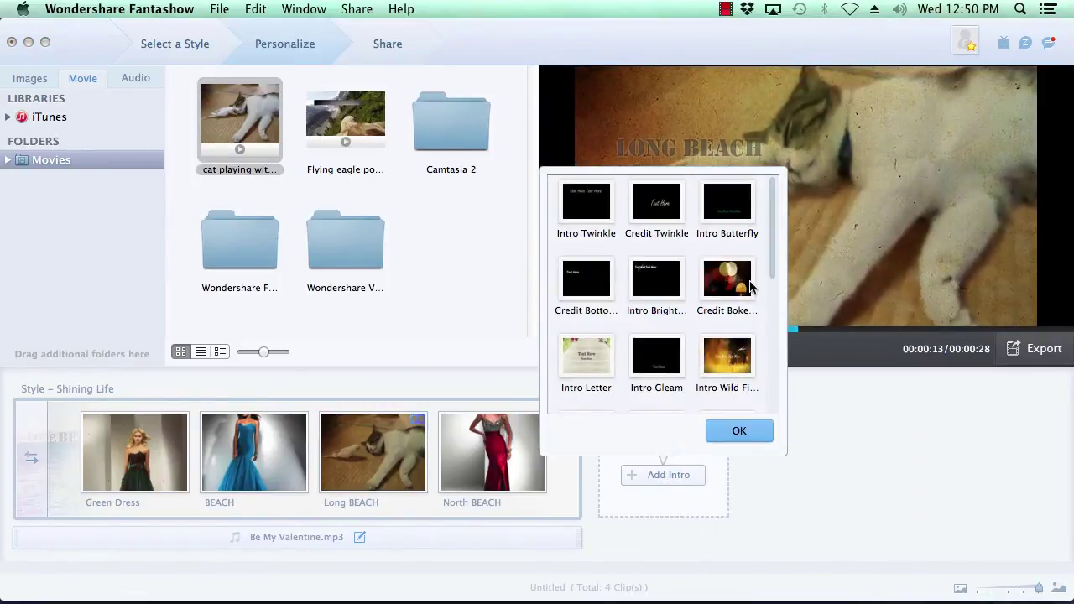
pyautogui.moveTo(774, 259); pyautogui.dragTo(783, 295)
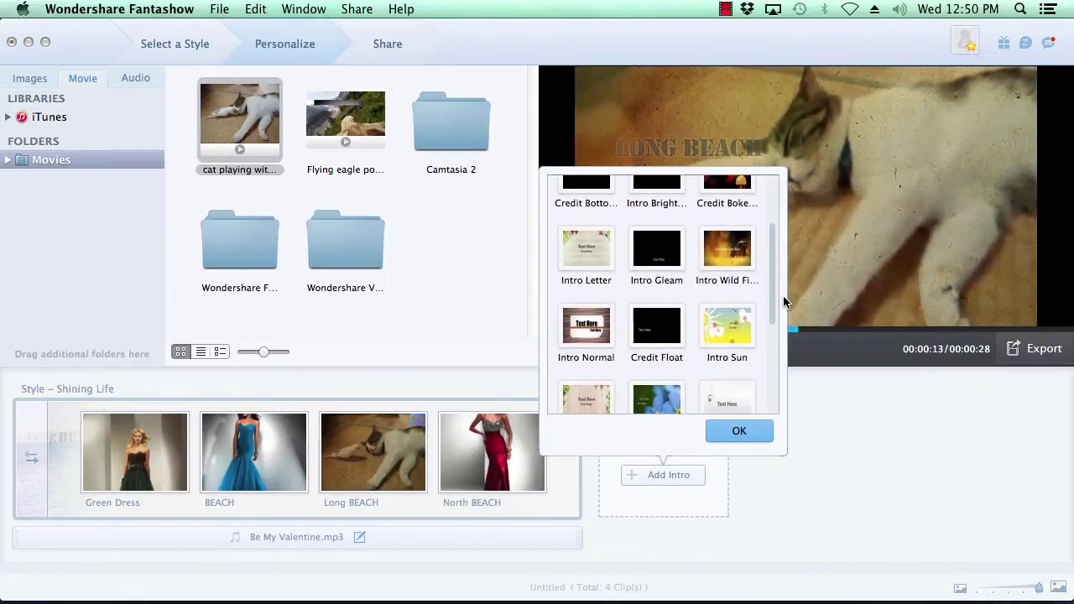
pyautogui.click(597, 325)
pyautogui.click(739, 432)
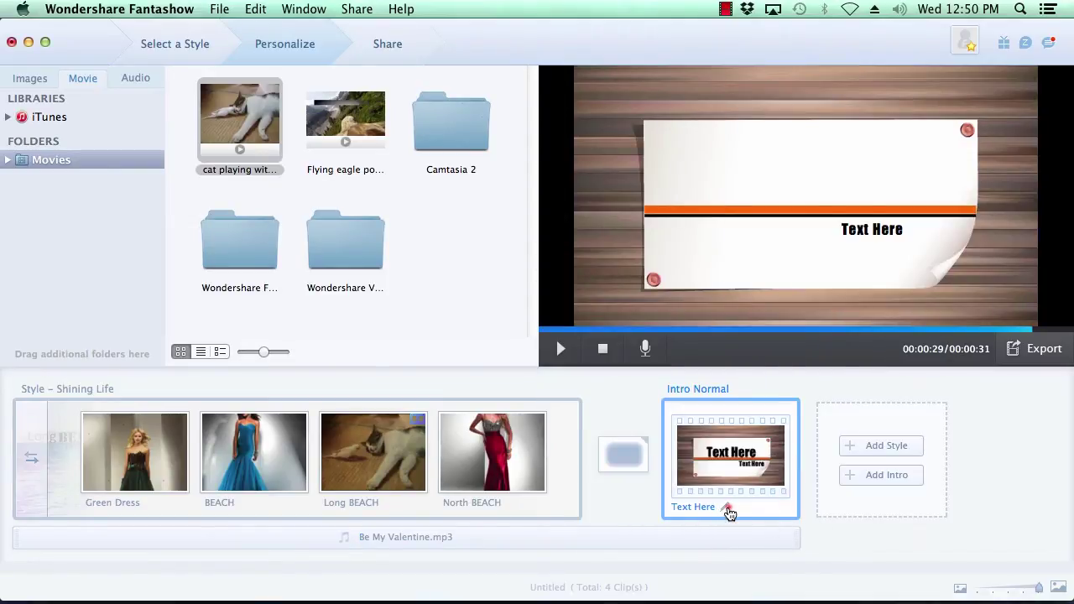
# Set the intro's first text to "Barista" and its second text to "Fashion"
pyautogui.click(728, 509)
pyautogui.moveTo(625, 329); pyautogui.dragTo(525, 329)
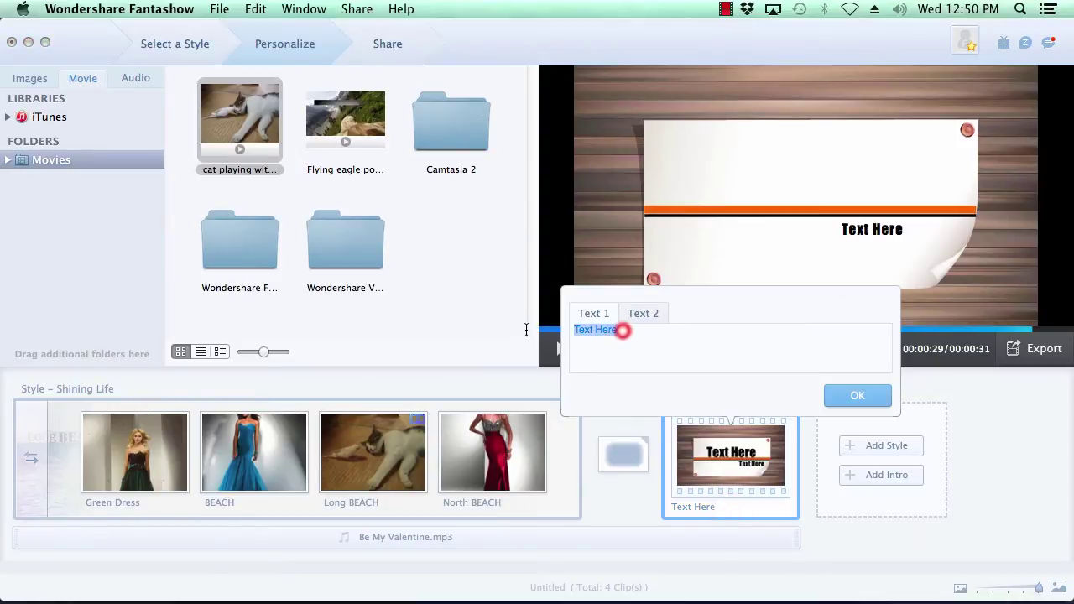
pyautogui.write('Barista')
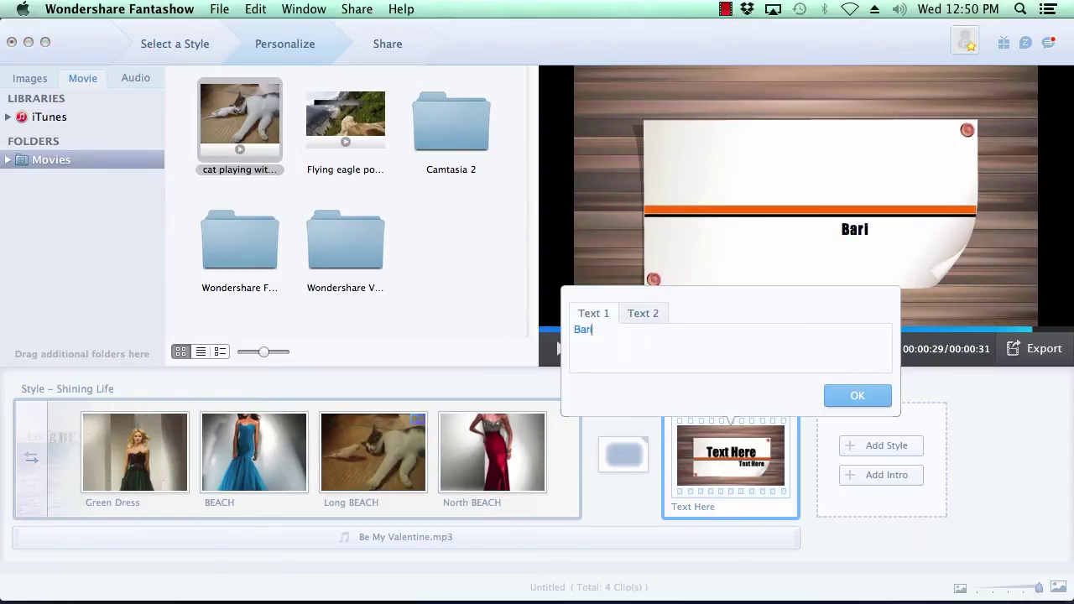
pyautogui.click(643, 312)
pyautogui.moveTo(634, 330); pyautogui.dragTo(545, 330)
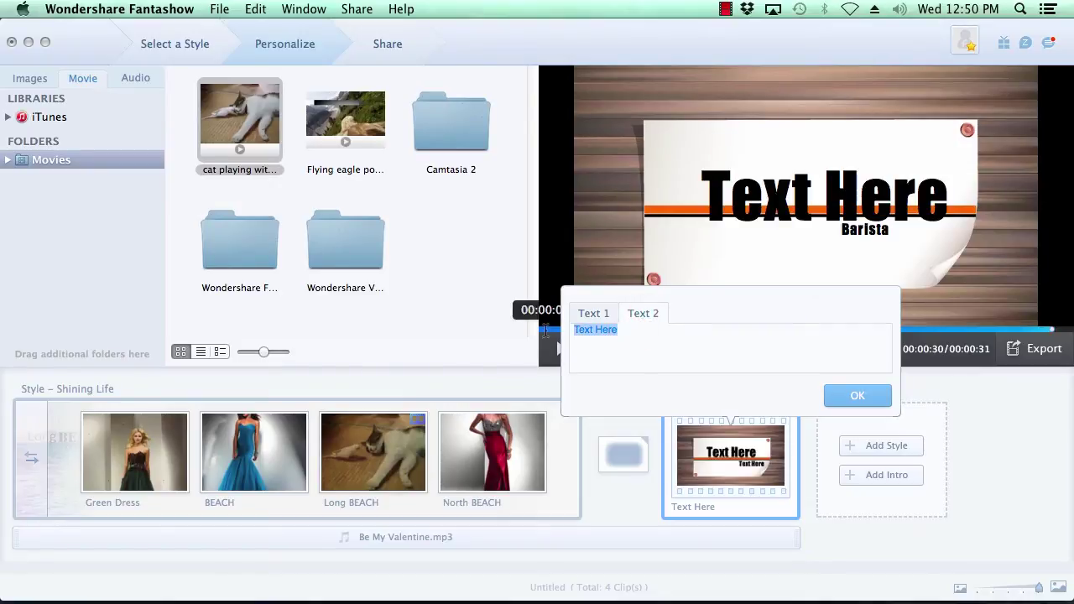
pyautogui.write('Fashion')
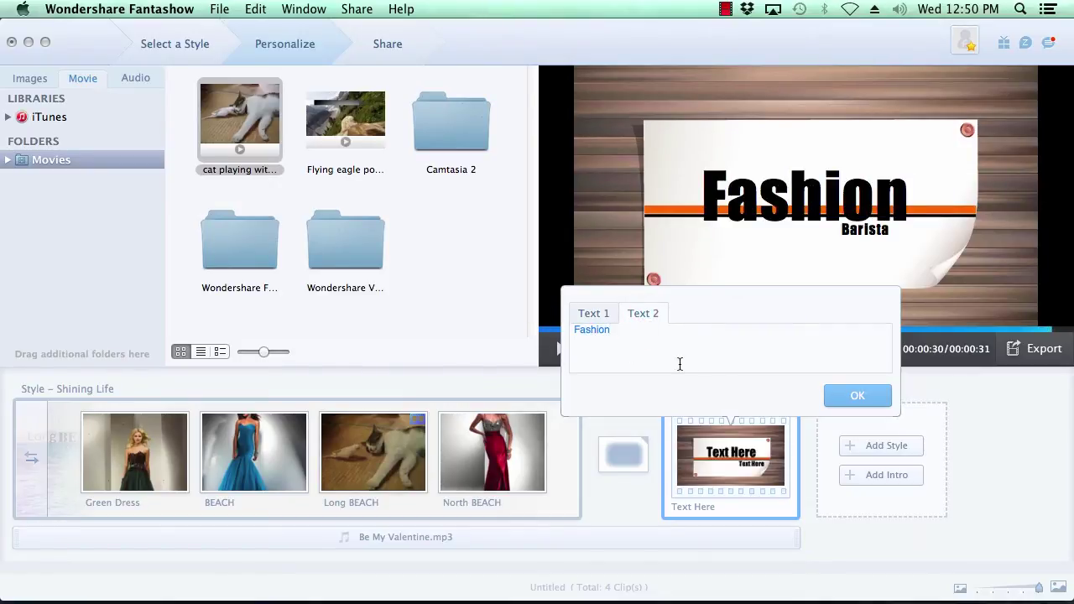
pyautogui.click(857, 397)
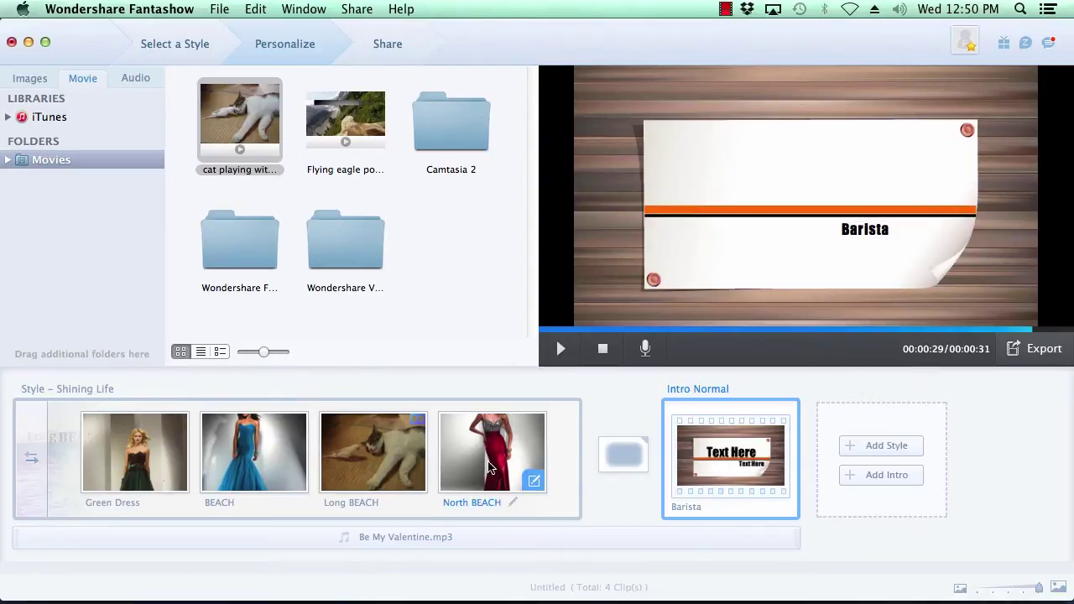
# Swap the red dress and blue dress photos in the Shining Life style, and move the intro to the slideshow's beginning
pyautogui.moveTo(491, 467); pyautogui.dragTo(321, 470)
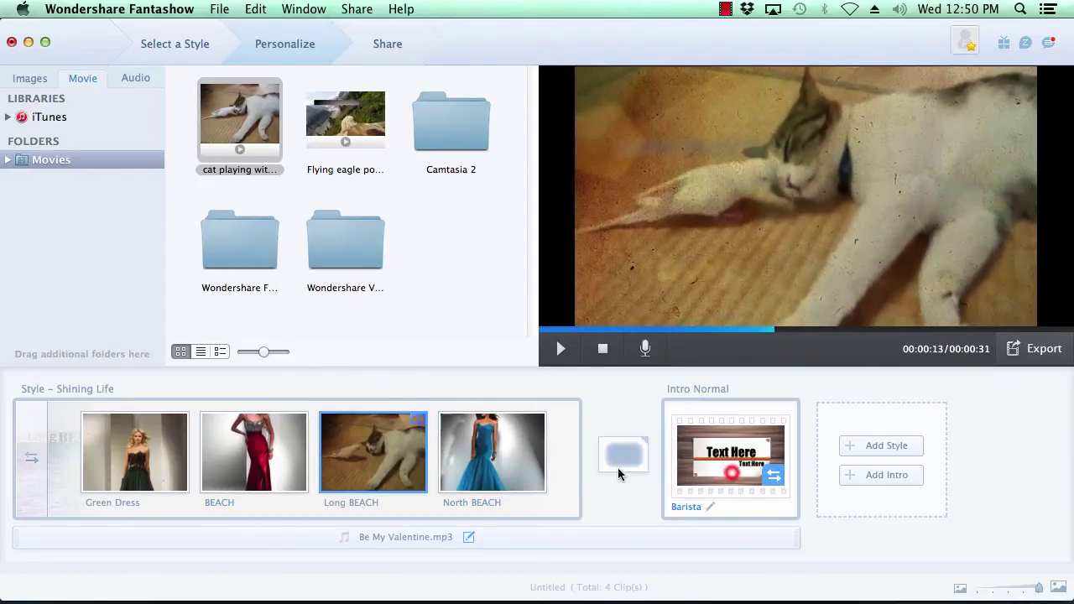
pyautogui.moveTo(729, 470); pyautogui.dragTo(8, 486)
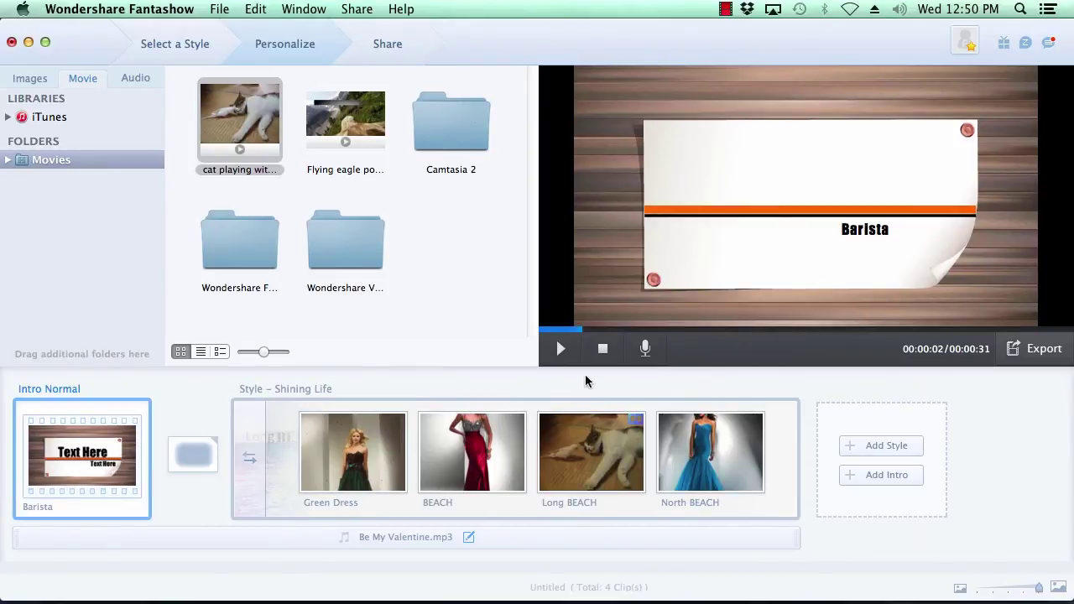
# Preview part of the slideshow, stop playback, and replace the background music with Planet Stranded_10 from iTunes
pyautogui.click(606, 353)
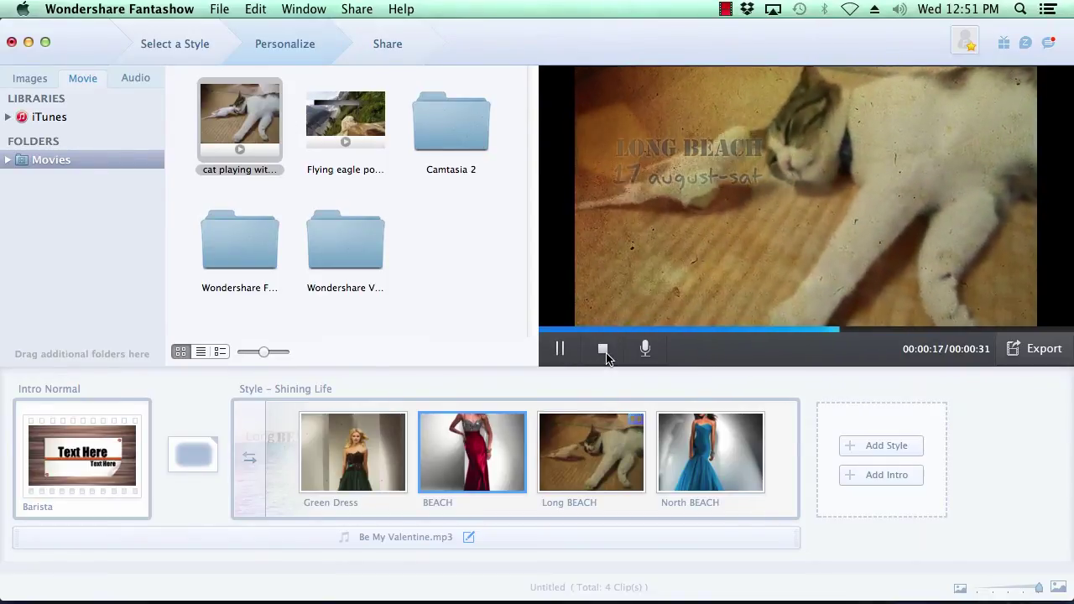
pyautogui.click(604, 349)
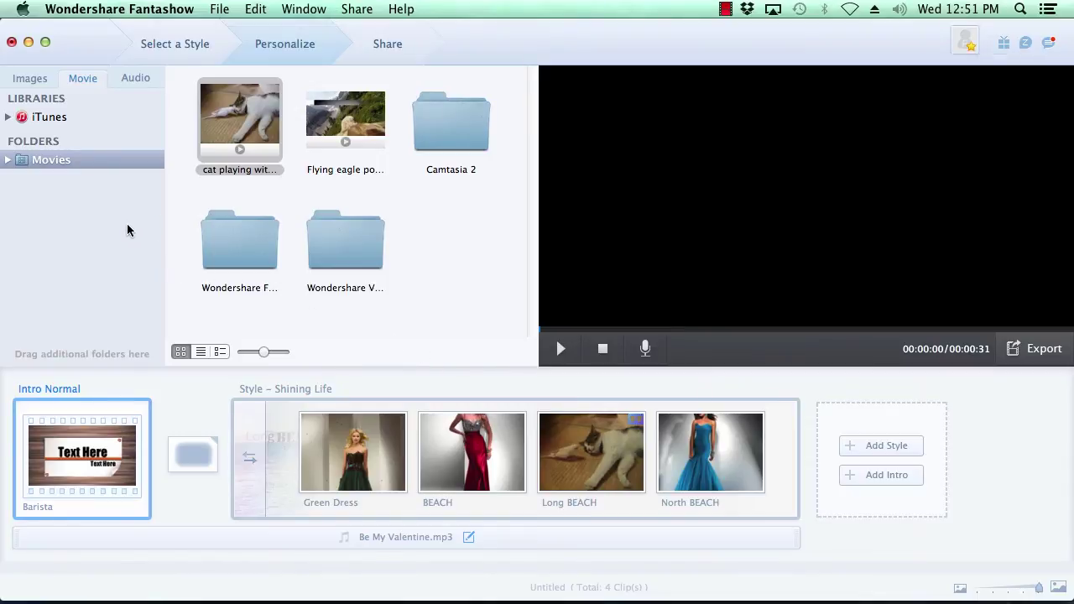
pyautogui.click(134, 79)
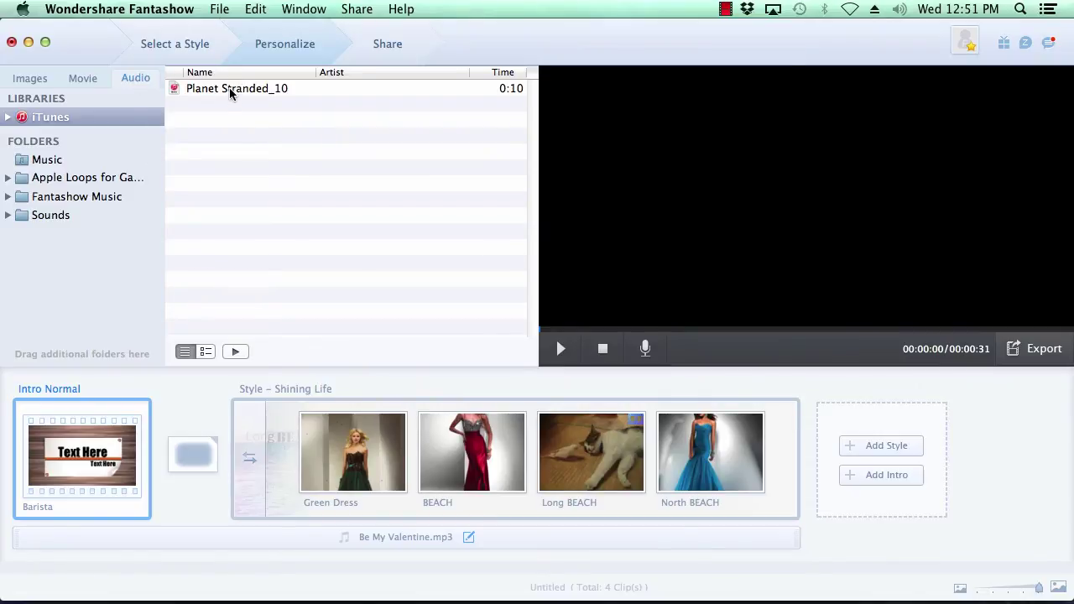
pyautogui.moveTo(231, 92); pyautogui.dragTo(399, 540)
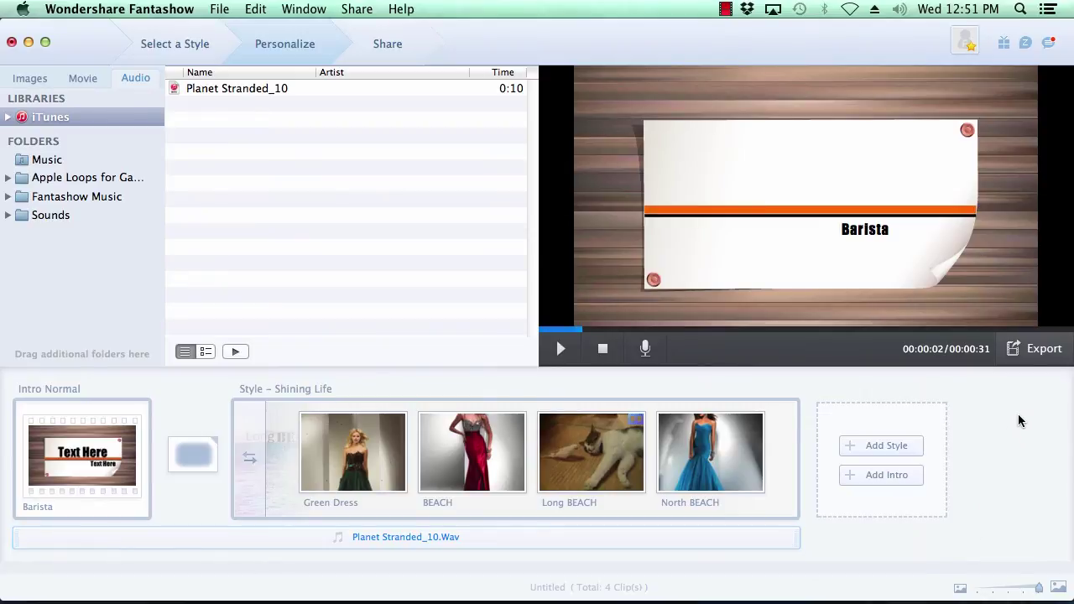
# Open the export options and look through the Email, Social, Computer, Devices and DVD settings
pyautogui.click(1037, 355)
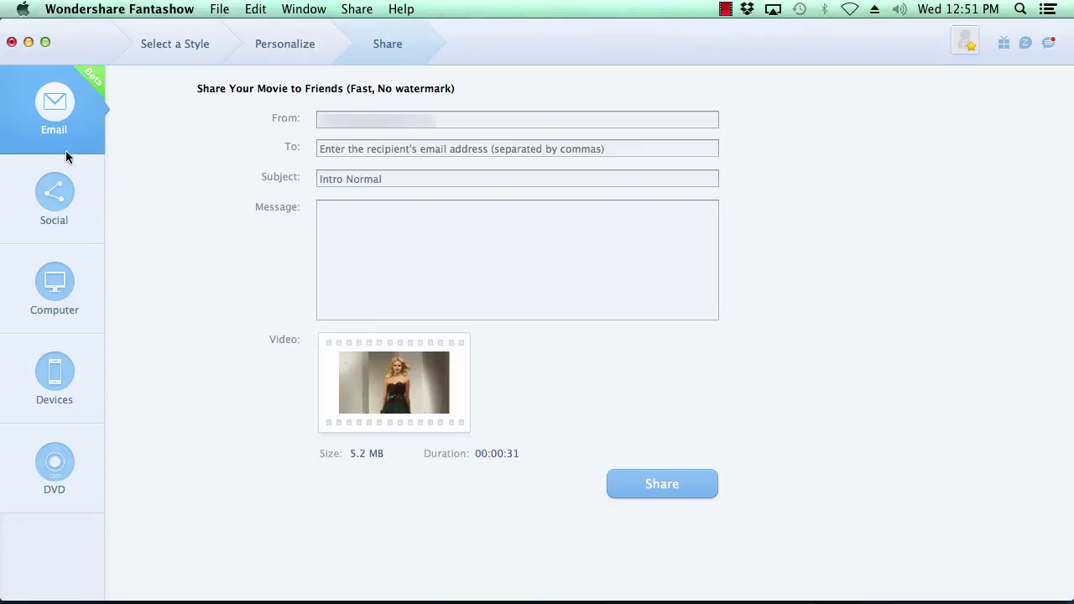
pyautogui.click(64, 204)
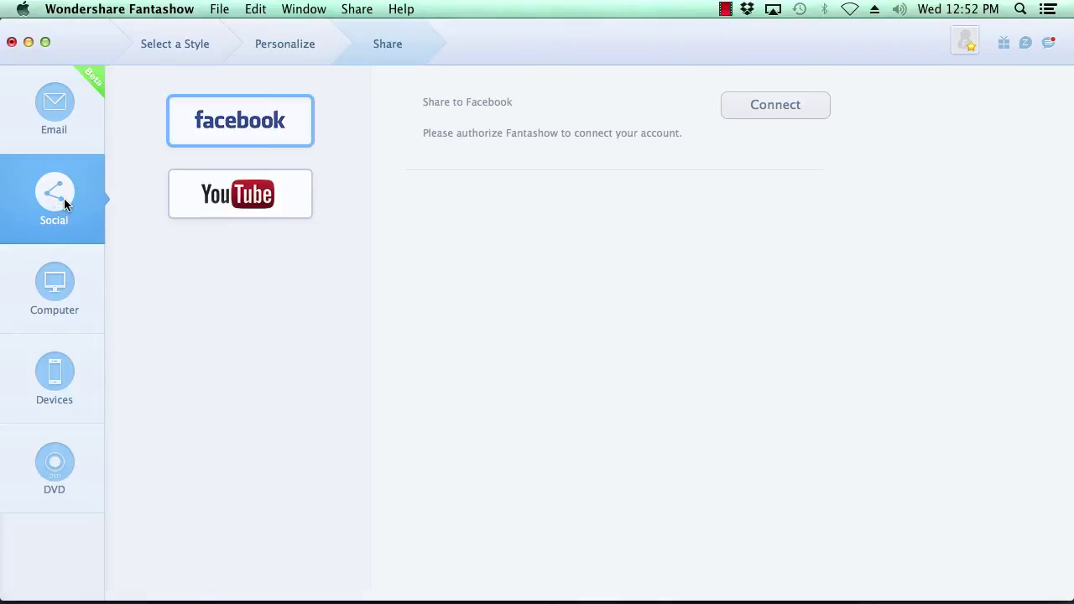
pyautogui.click(54, 290)
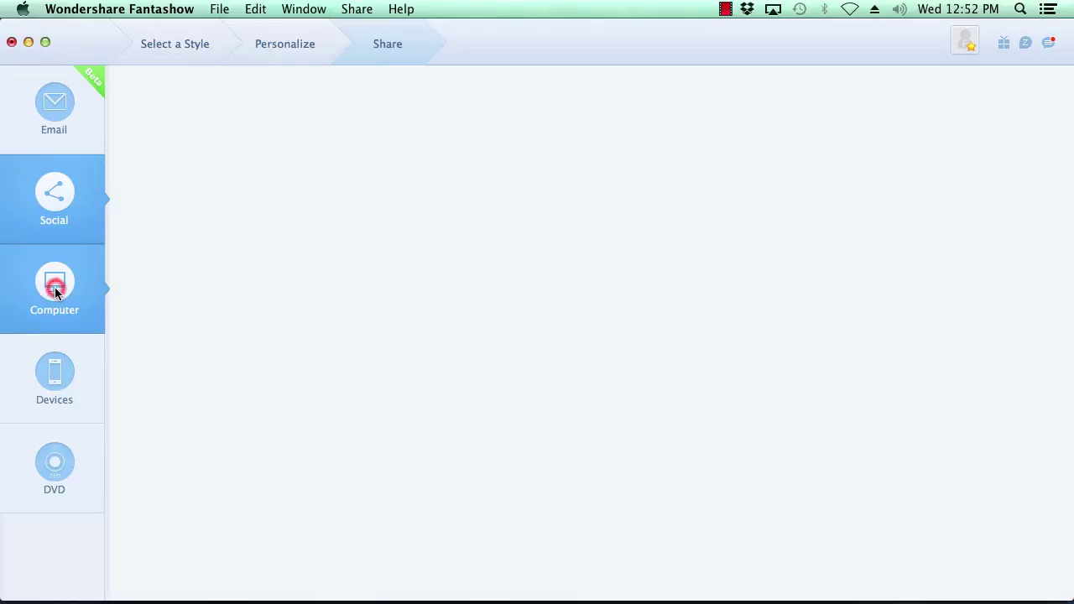
pyautogui.click(62, 376)
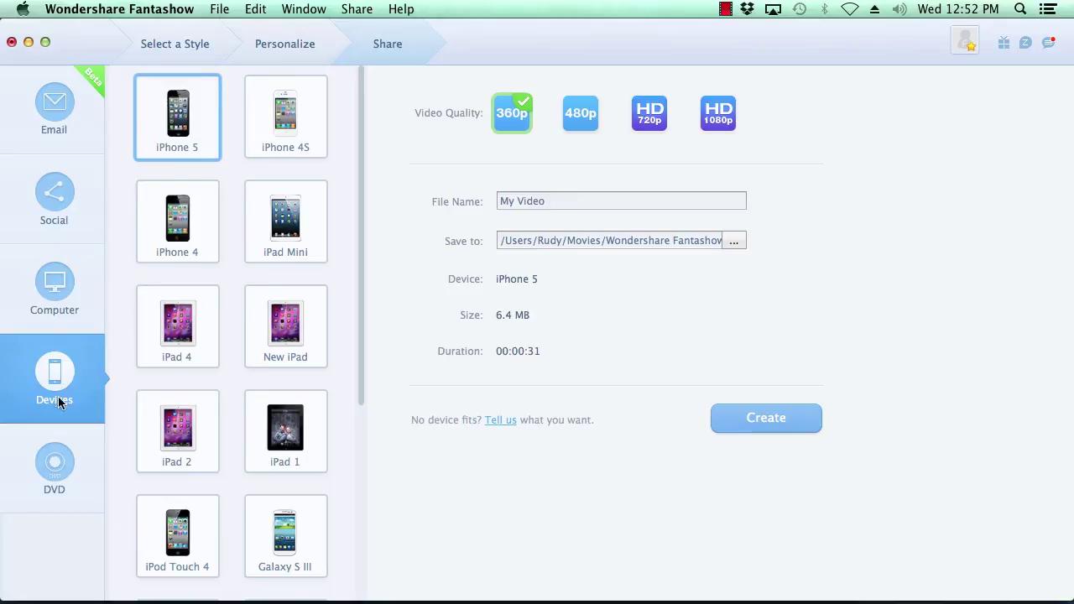
pyautogui.click(62, 462)
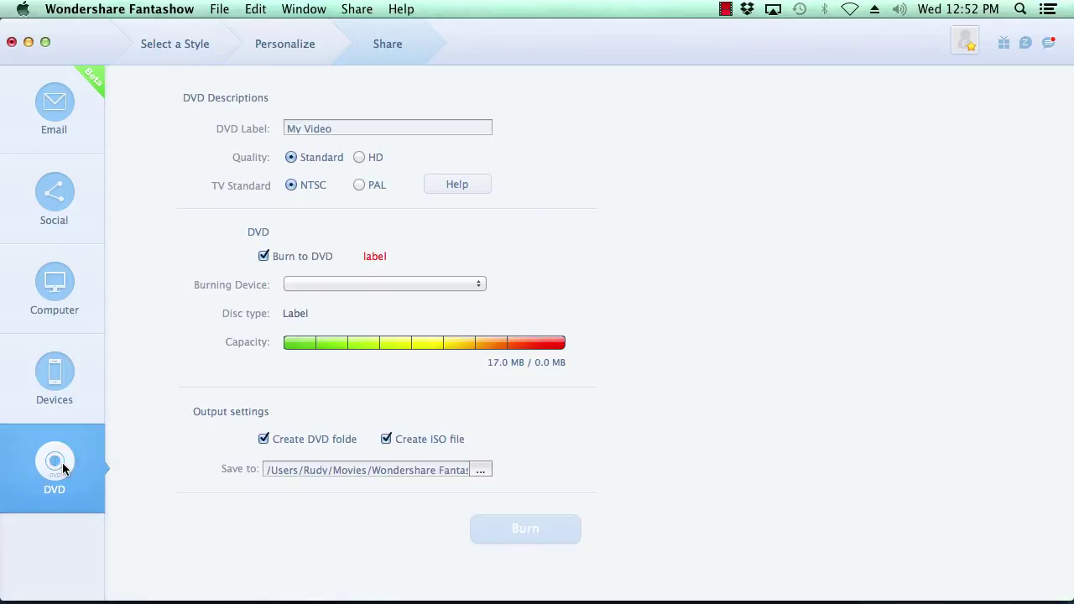
# Export the slideshow to the computer as a MOV in HD 720p quality with the file name "My First Video"
pyautogui.click(54, 296)
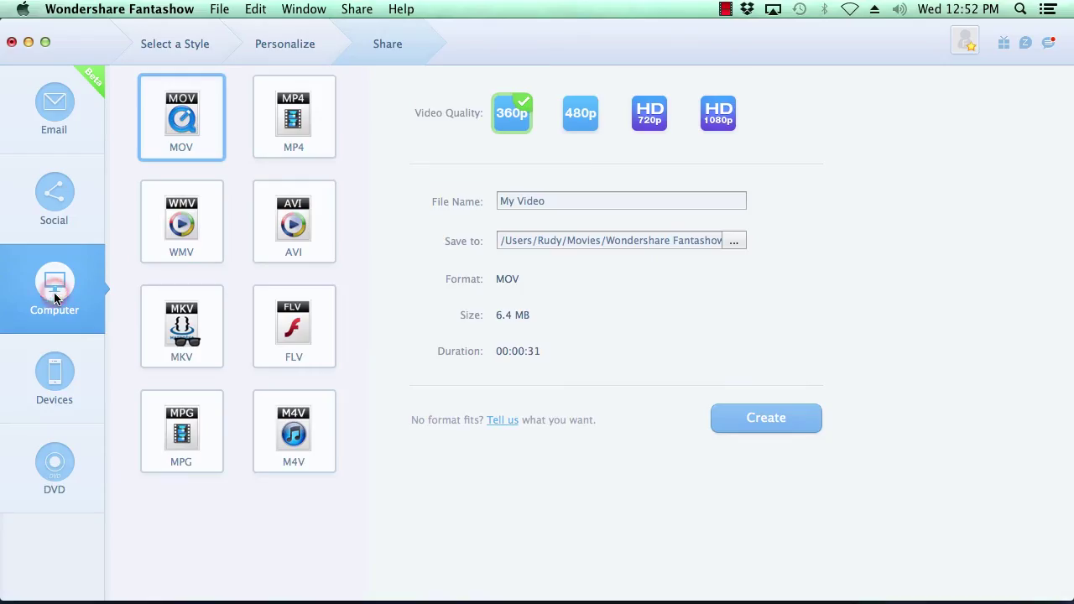
pyautogui.click(653, 121)
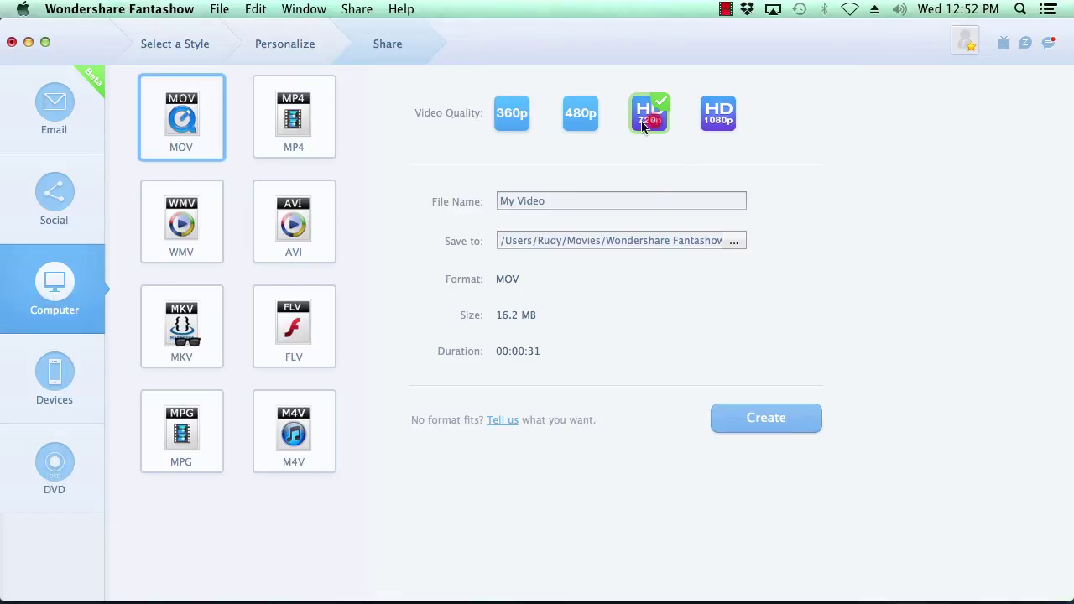
pyautogui.click(519, 202)
pyautogui.write('First')
pyautogui.click(763, 423)
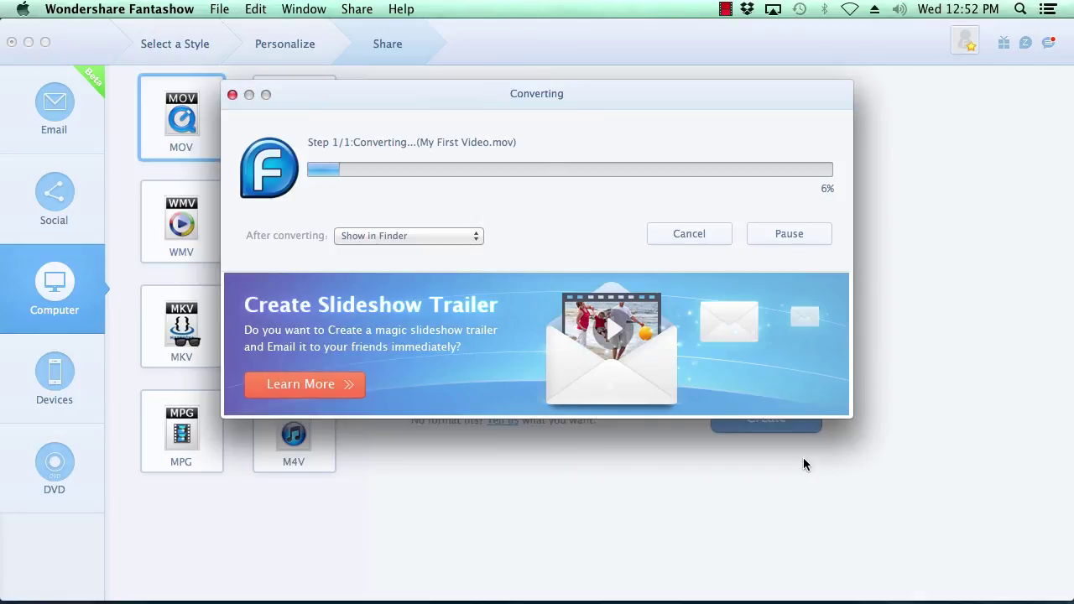
# Switch to Safari and look through the slideshowcreator.net page down to its final download section
pyautogui.press('super+Tab')
pyautogui.press('super+Tab')
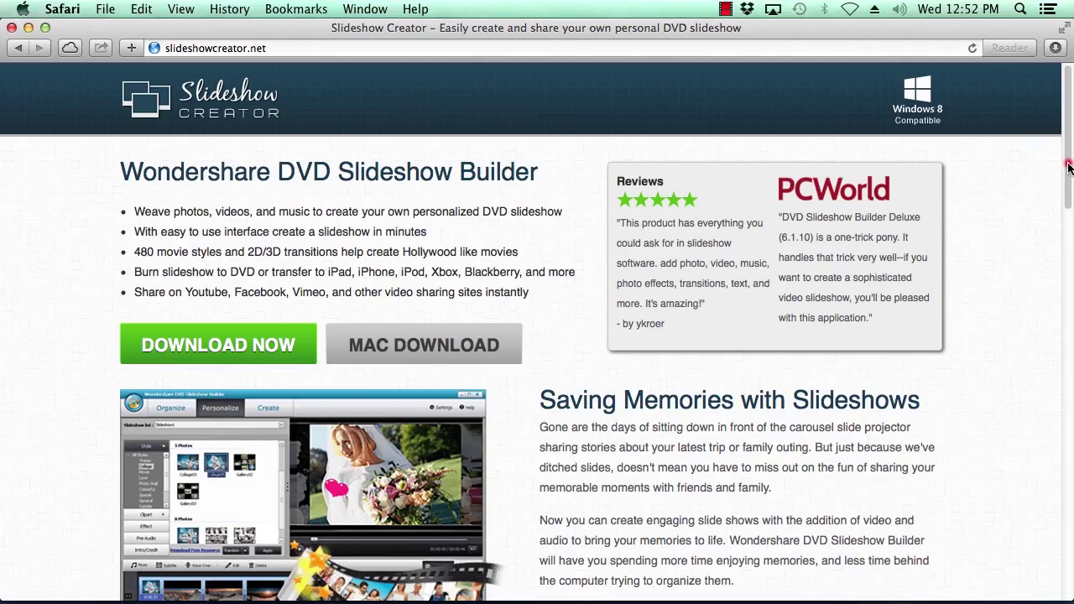
pyautogui.moveTo(1067, 167); pyautogui.dragTo(1070, 575)
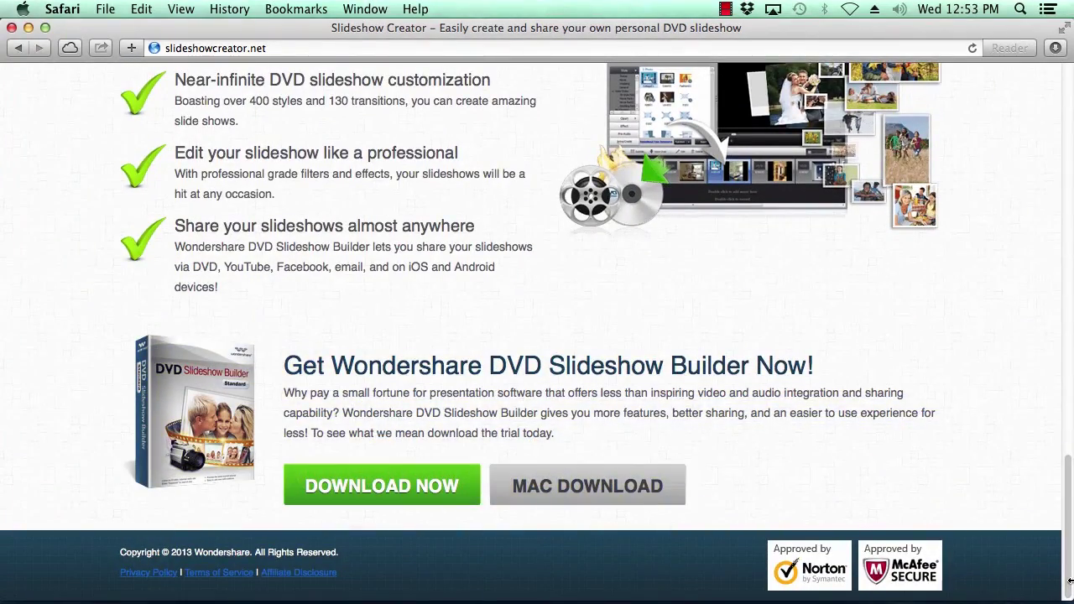